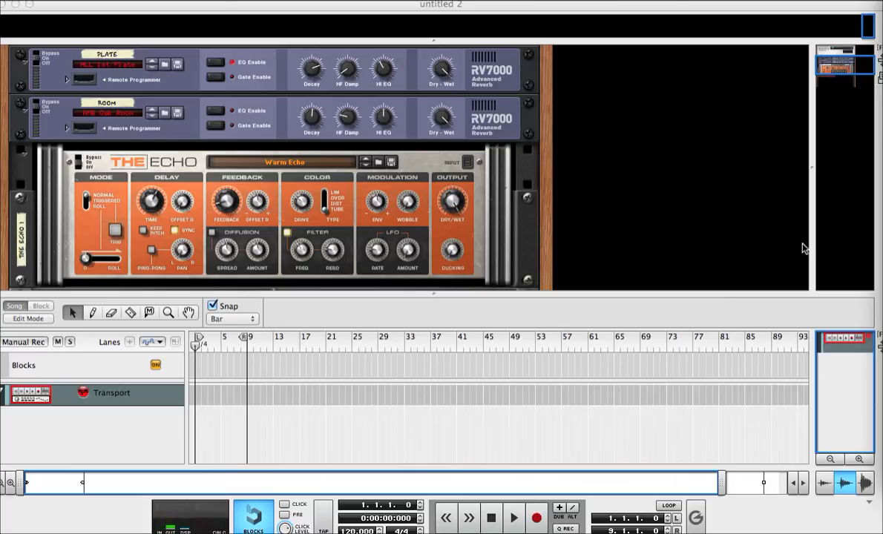
Show the device tool window and add a Combinator to the rack below the DDL-1 delay
left_click(416, 161)
scroll(402, 160, "down", 5)
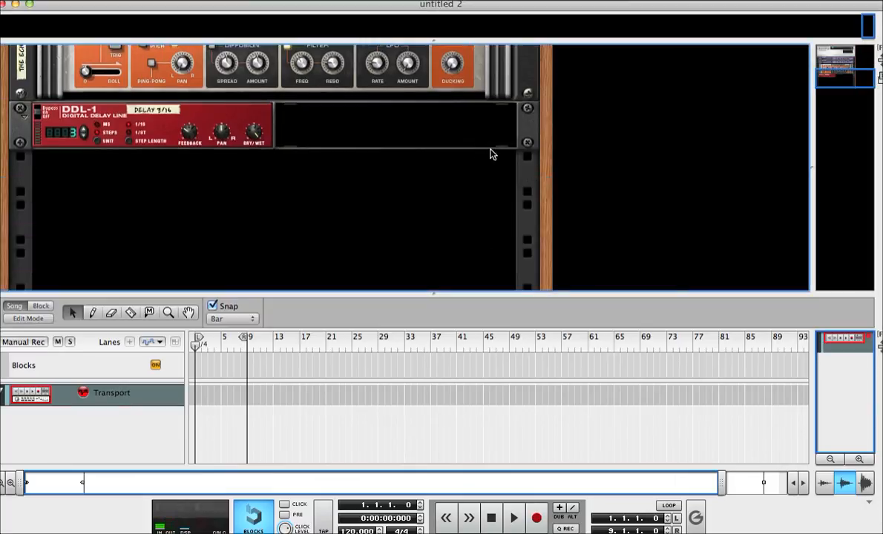
left_click(255, 1)
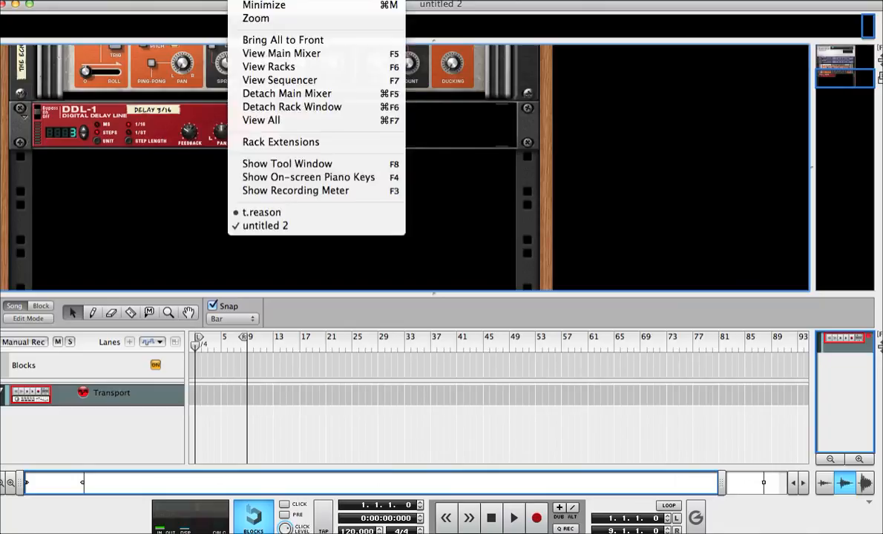
left_click(315, 163)
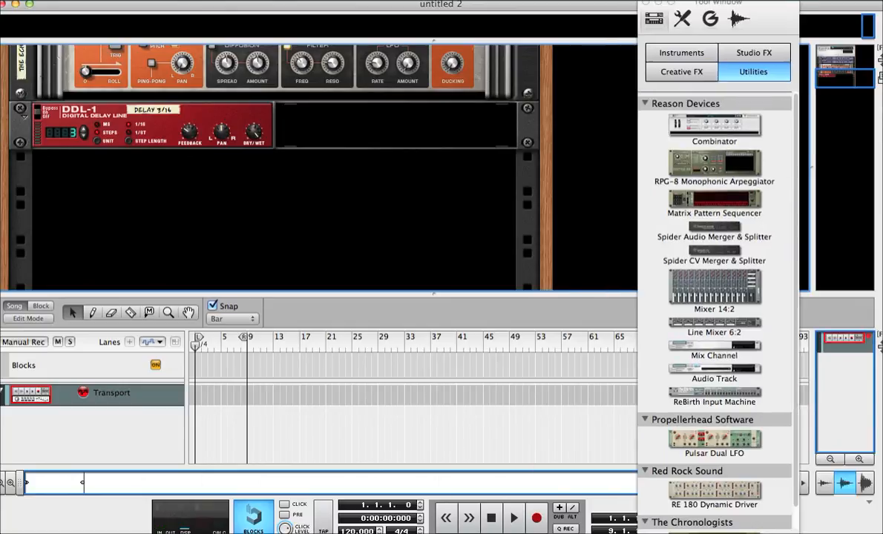
left_click_drag(747, 137, 420, 215)
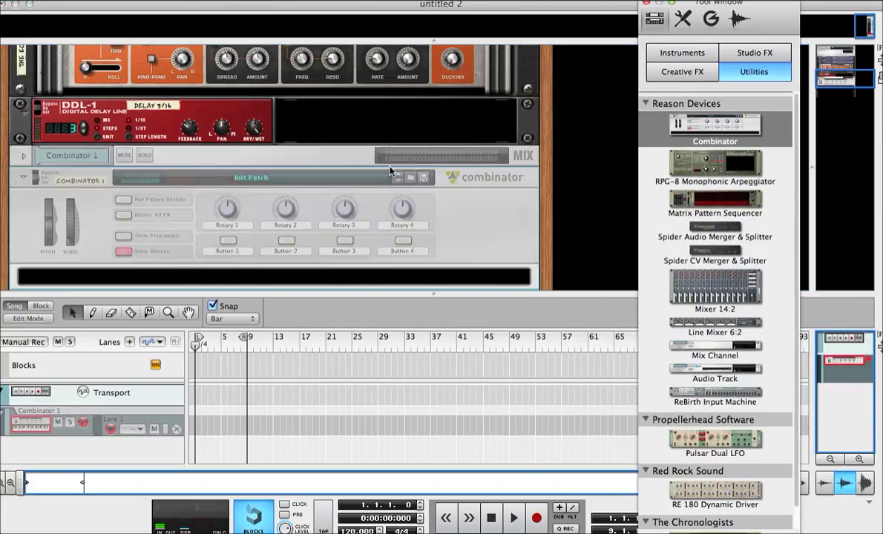
Add a Mixer 14:2 inside the empty Combinator
scroll(391, 171, "down", 3)
scroll(276, 157, "down", 5)
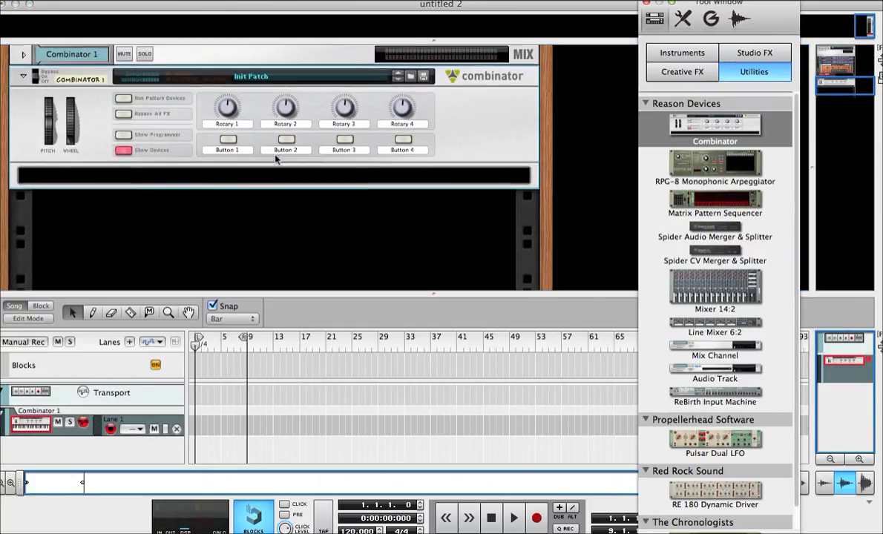
left_click_drag(715, 286, 317, 142)
Add a Thor Polysonic Synthesizer below the mixer in the Combinator and reset it to its initial patch
scroll(407, 159, "down", 5)
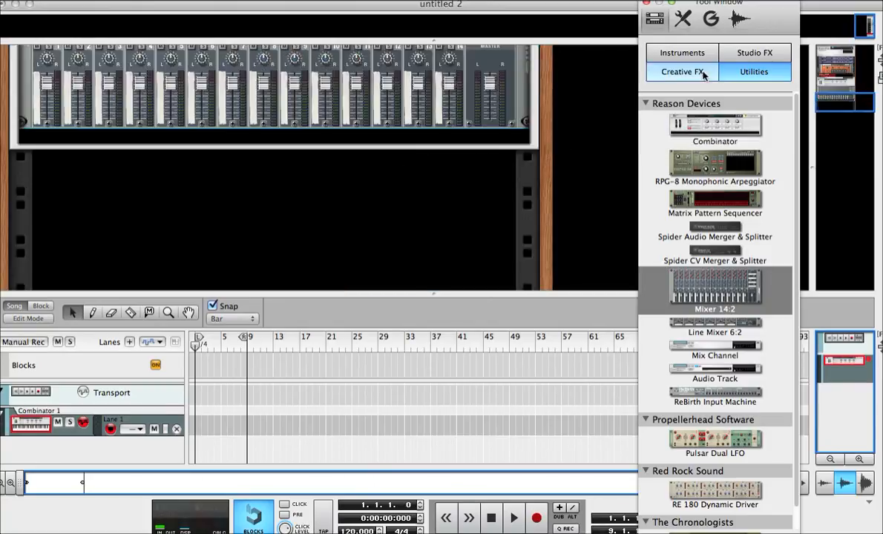
left_click(671, 53)
left_click_drag(715, 297, 473, 152)
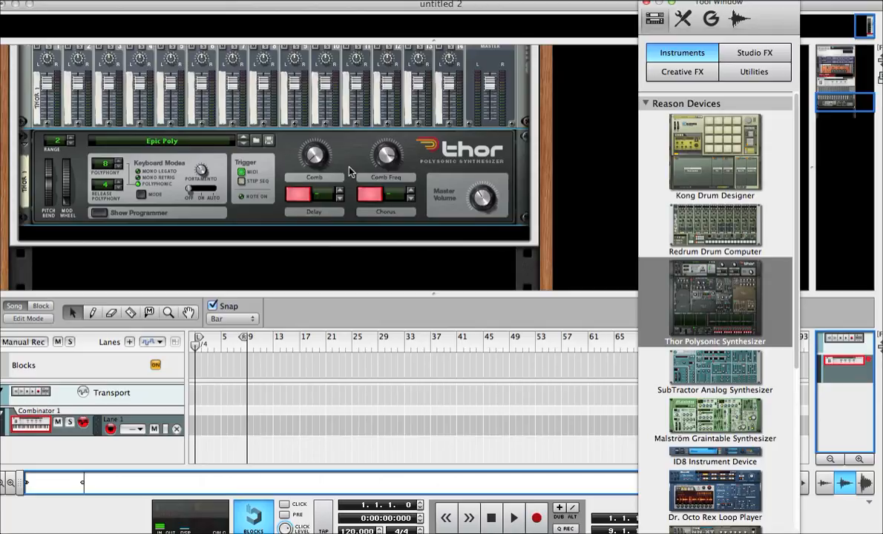
right_click(277, 164)
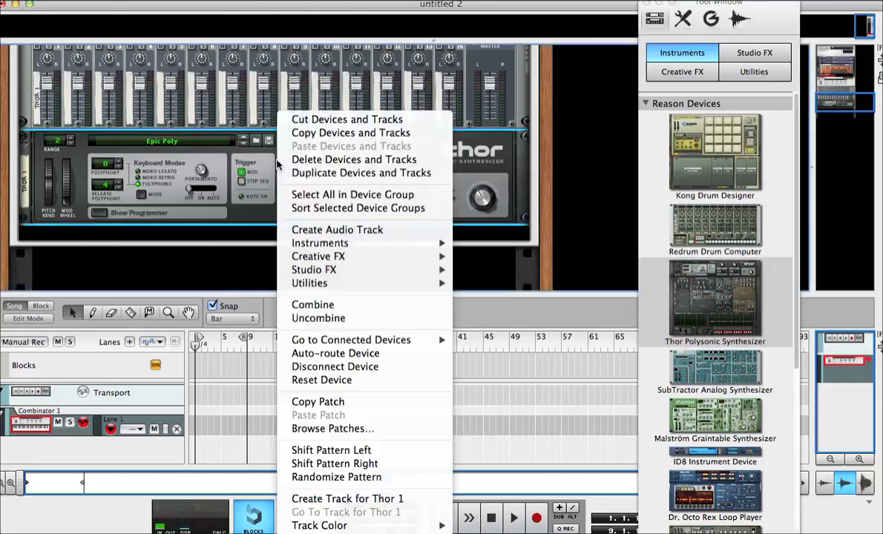
left_click(321, 380)
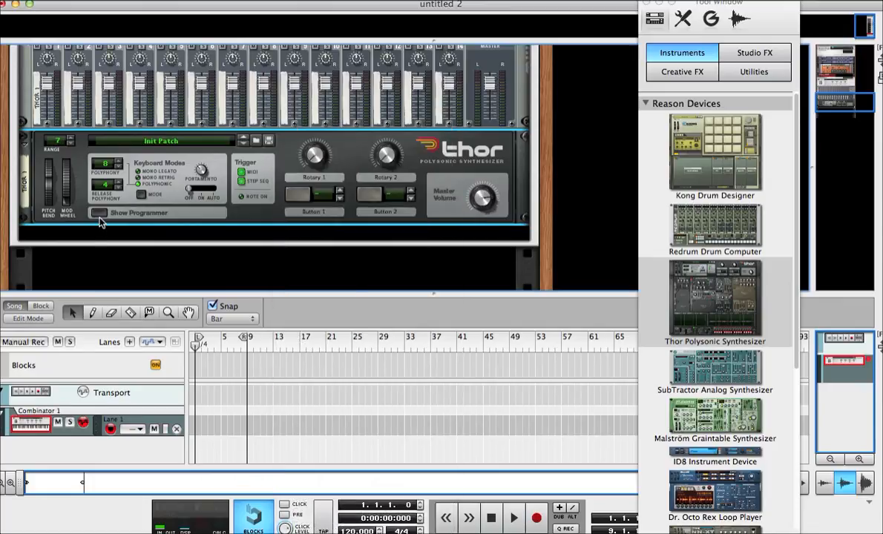
Show Thor's programmer and set oscillators 2 and 3 to the Analog type
left_click(97, 213)
scroll(77, 117, "down", 3)
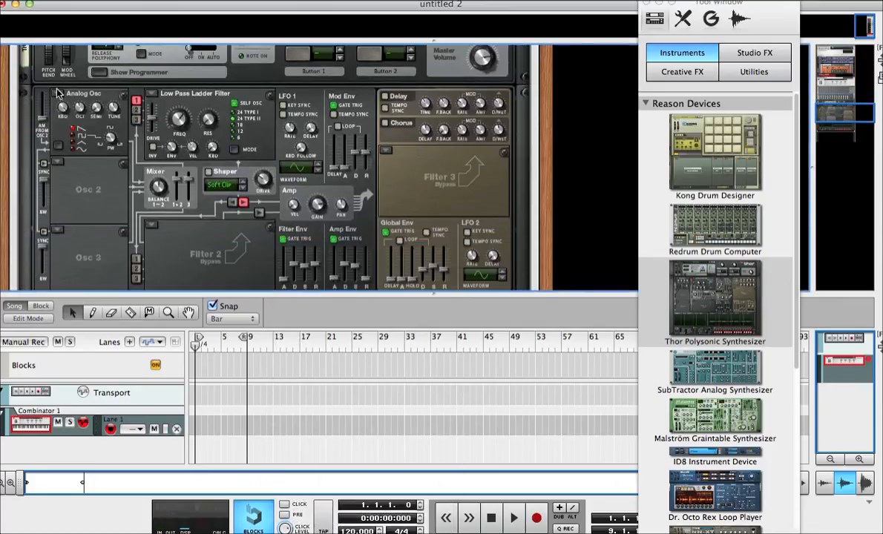
left_click(55, 165)
left_click(89, 86)
left_click(57, 229)
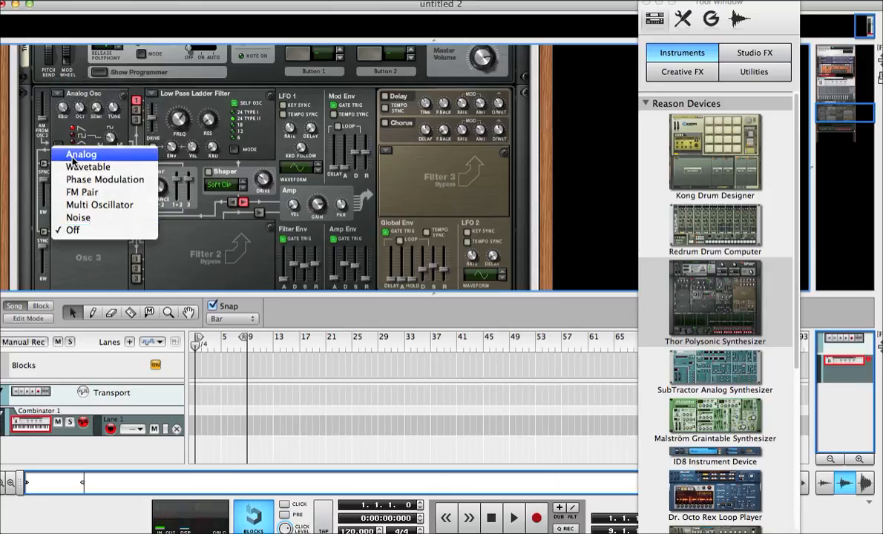
left_click(74, 152)
Adjust the semitone tuning of Thor's oscillator 1 and the octave of oscillator 3
scroll(94, 146, "down", 3)
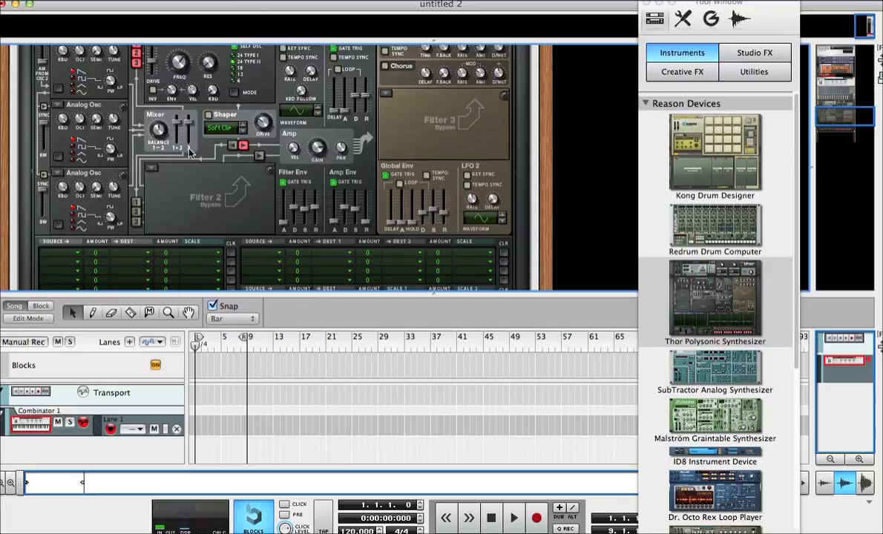
scroll(182, 147, "up", 2)
scroll(185, 152, "down", 1)
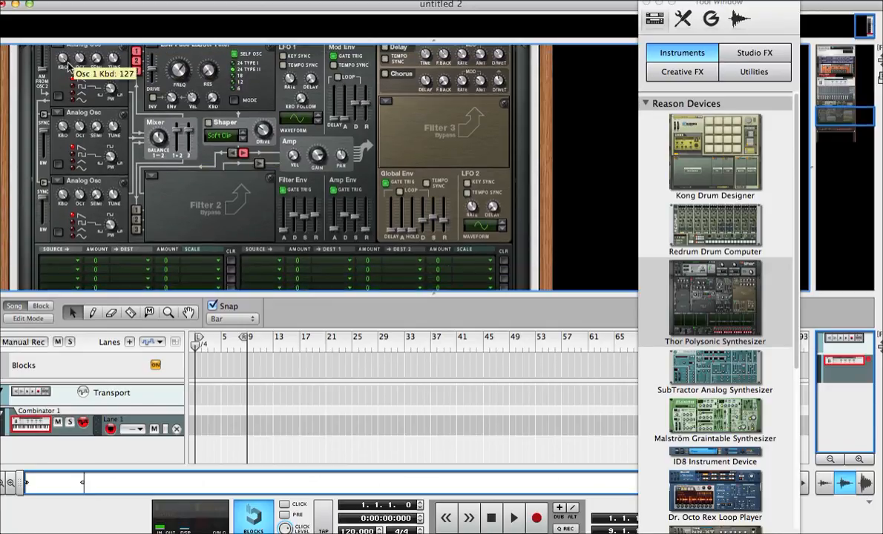
scroll(77, 70, "up", 1)
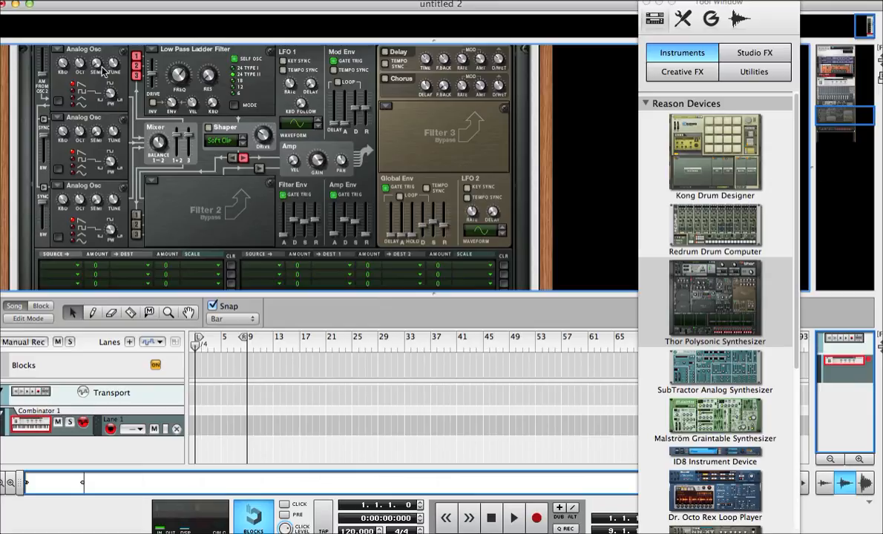
left_click_drag(100, 66, 100, 39)
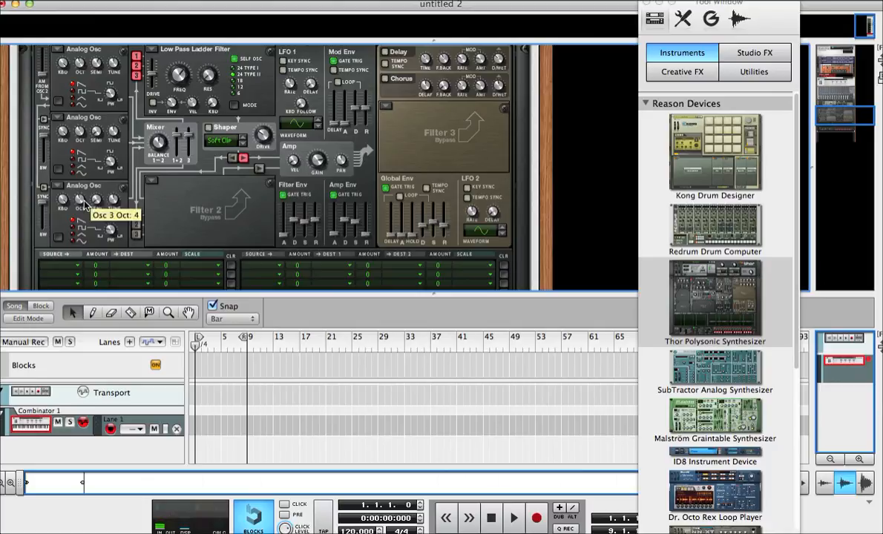
left_click_drag(83, 202, 85, 208)
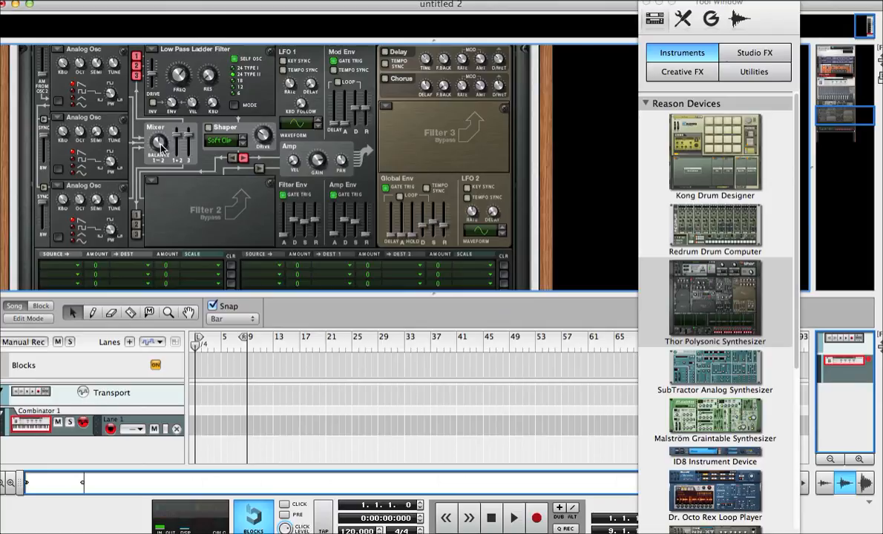
Shift Thor's mixer balance between oscillators 1 and 2 toward oscillator 2
mouse_move(161, 147)
scroll(161, 147, "up", 14)
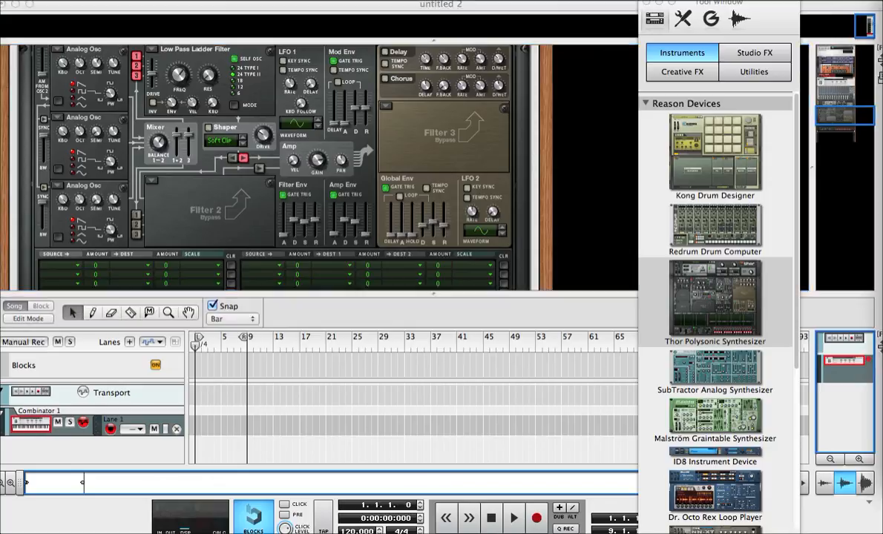
scroll(163, 145, "up", 4)
scroll(168, 148, "up", 12)
scroll(168, 148, "down", 16)
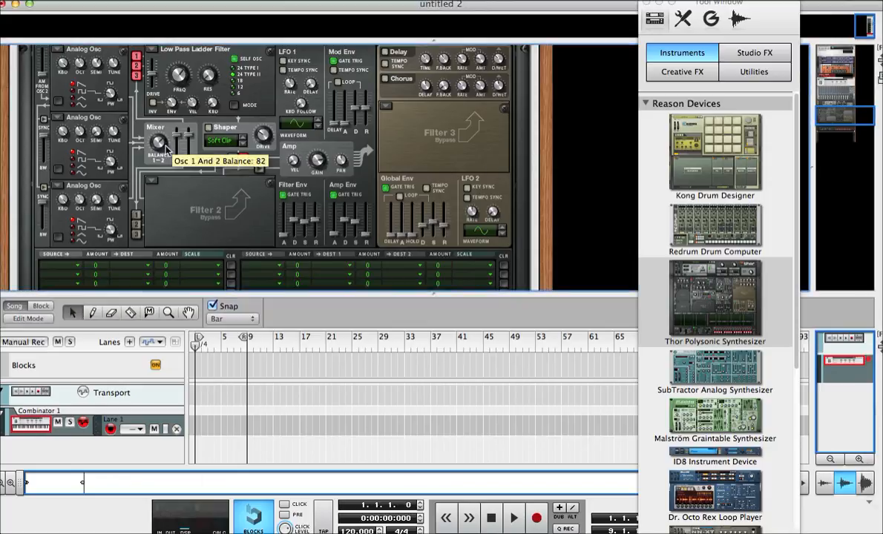
left_click_drag(165, 147, 165, 144)
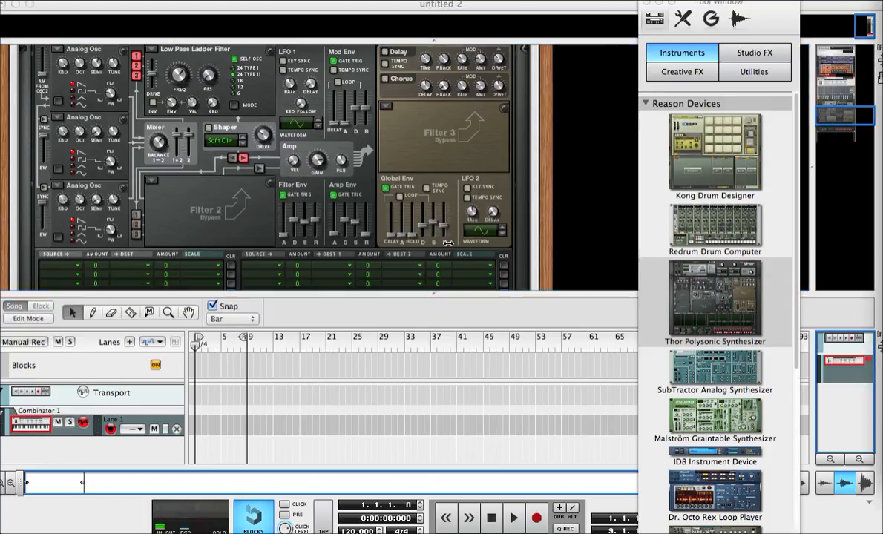
Adjust the combined level of oscillators 1 and 2 and set the oscillator 3 level to about -0.9 dB
left_click_drag(177, 138, 178, 141)
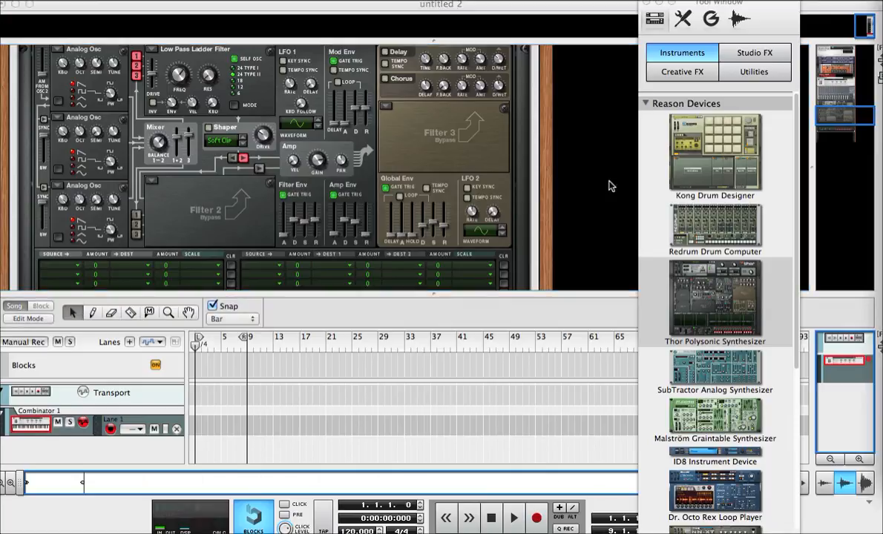
left_click(190, 139)
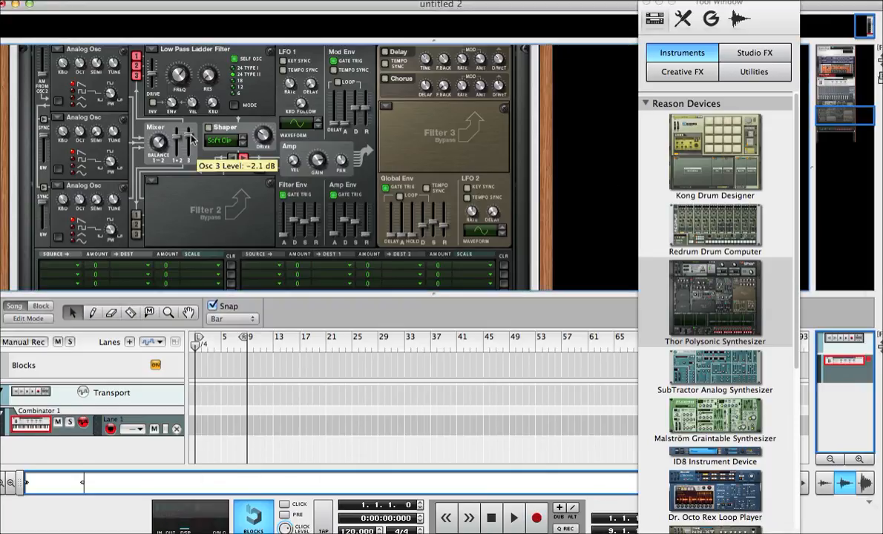
left_click_drag(191, 138, 192, 134)
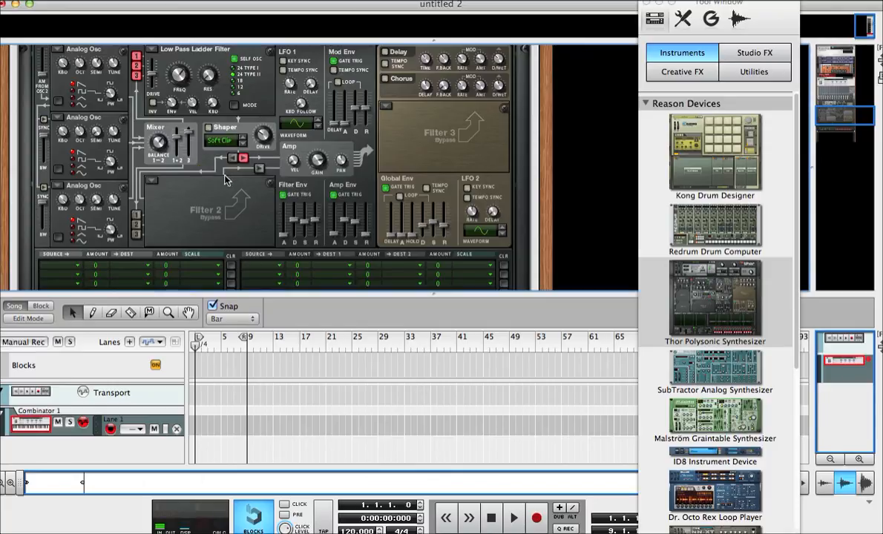
Adjust the envelope amount of the Low Pass Ladder Filter and set the Filter Env decay to about 552 ms
scroll(213, 176, "up", 2)
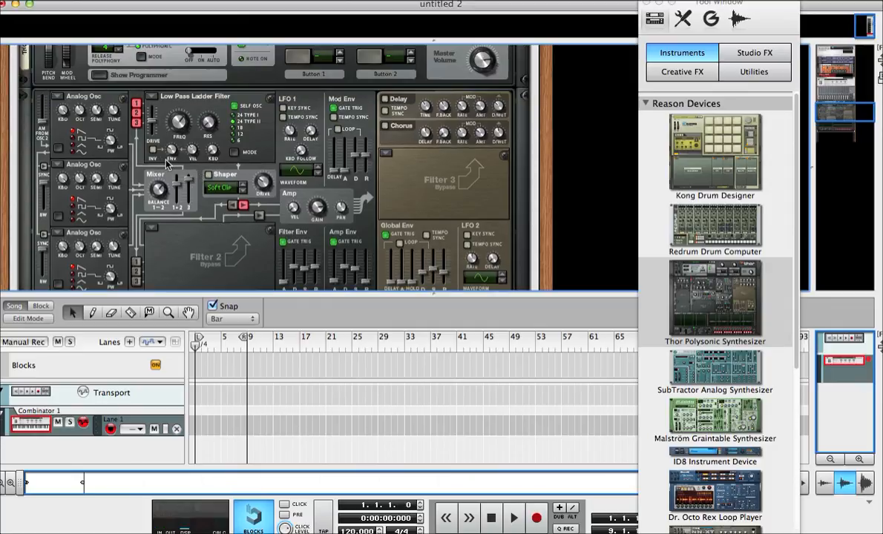
mouse_move(171, 149)
left_mouse_down()
mouse_move(176, 98)
mouse_move(178, 165)
left_mouse_up()
scroll(195, 180, "down", 1)
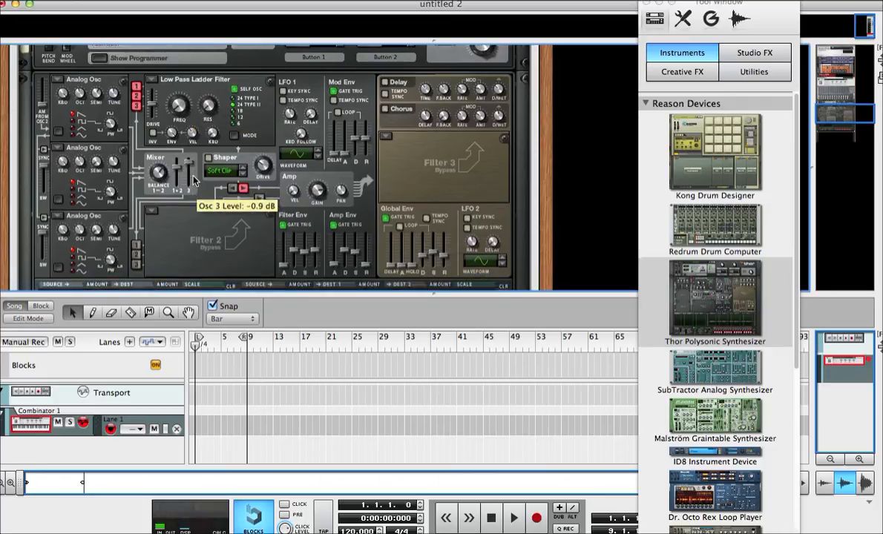
scroll(195, 180, "down", 1)
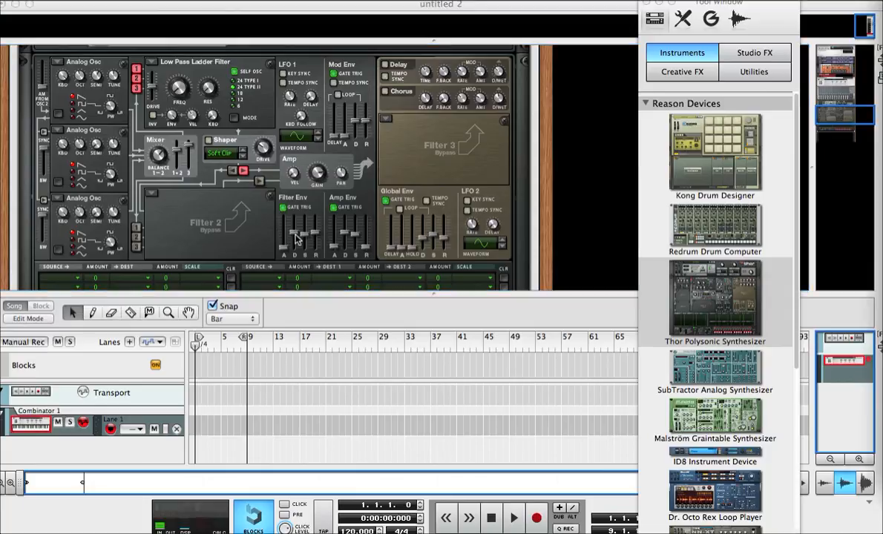
left_click_drag(297, 236, 276, 227)
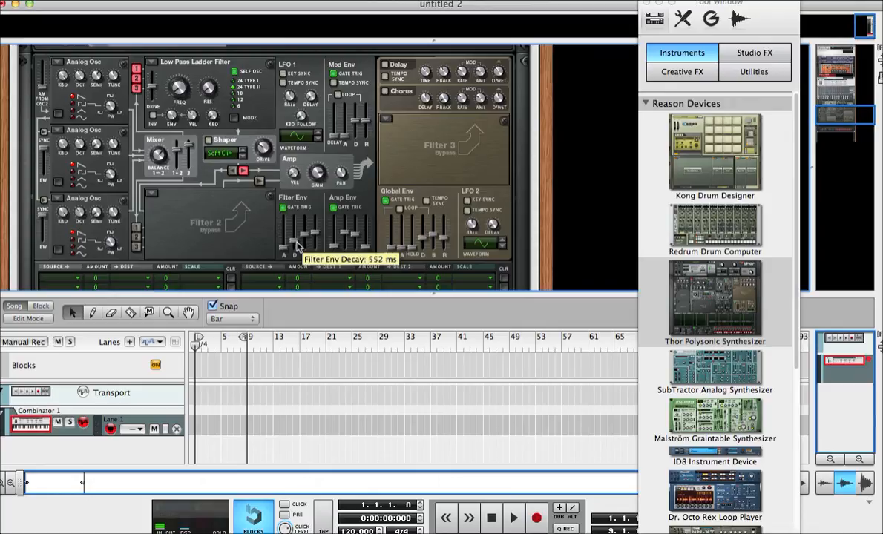
Enable Thor's Shaper in Rectify mode and adjust its drive
left_click(209, 141)
left_click(221, 153)
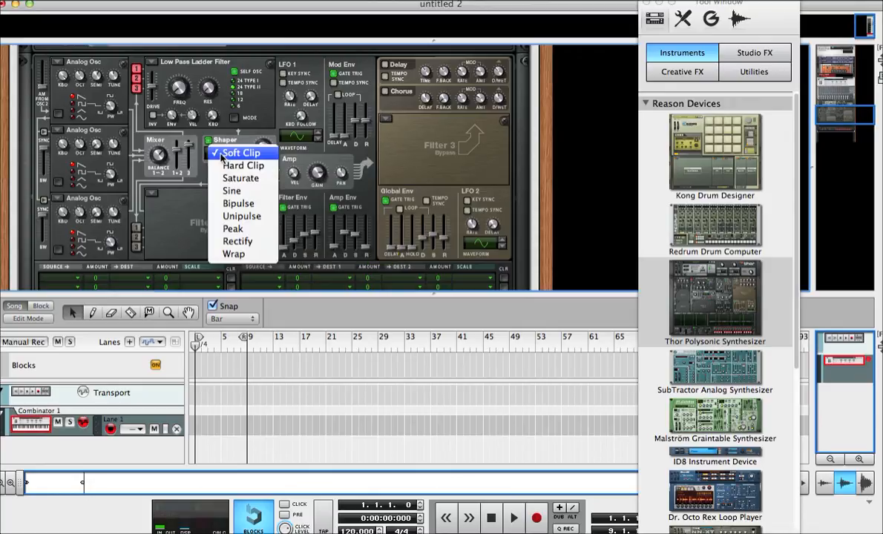
left_click(245, 242)
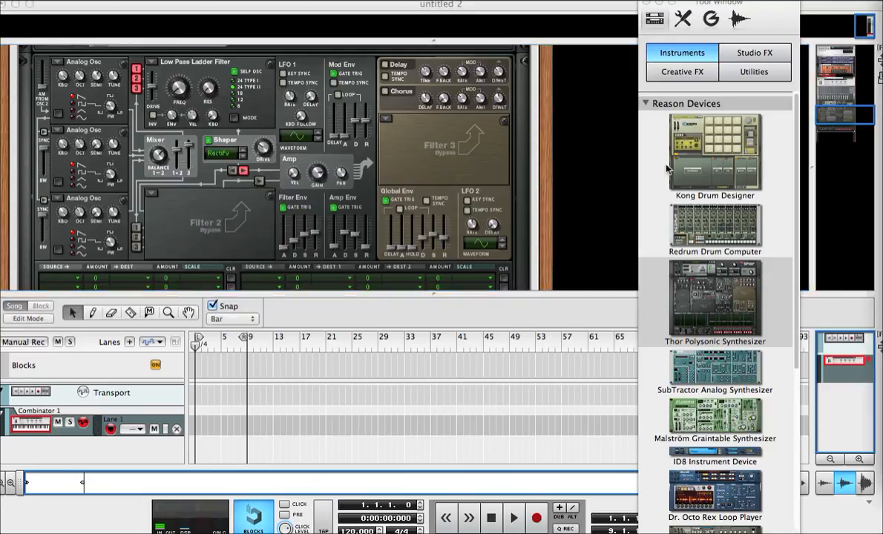
left_click_drag(271, 158, 268, 165)
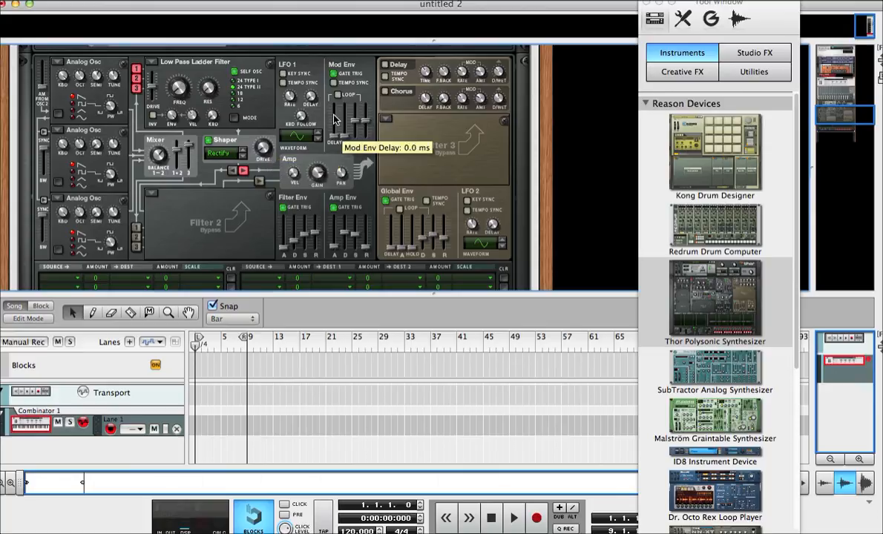
Turn on Thor's built-in Chorus effect
left_click(384, 91)
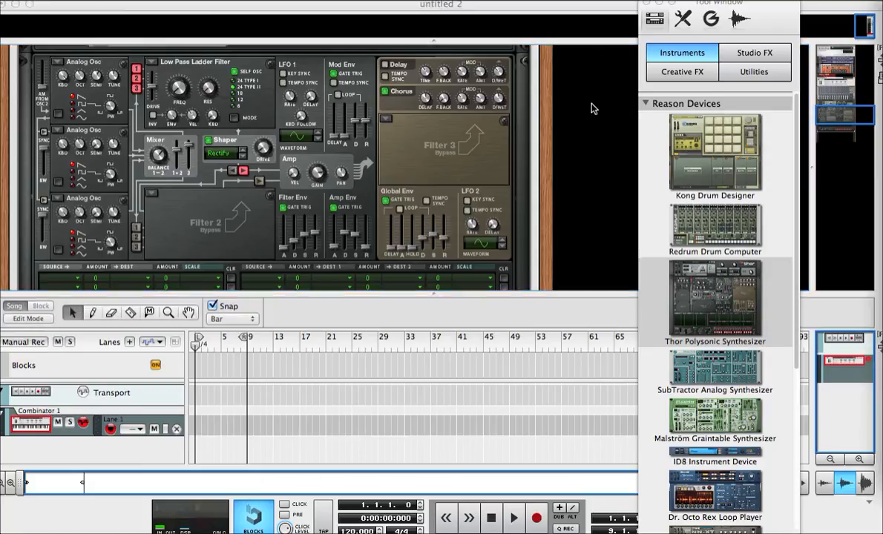
scroll(499, 118, "down", 6)
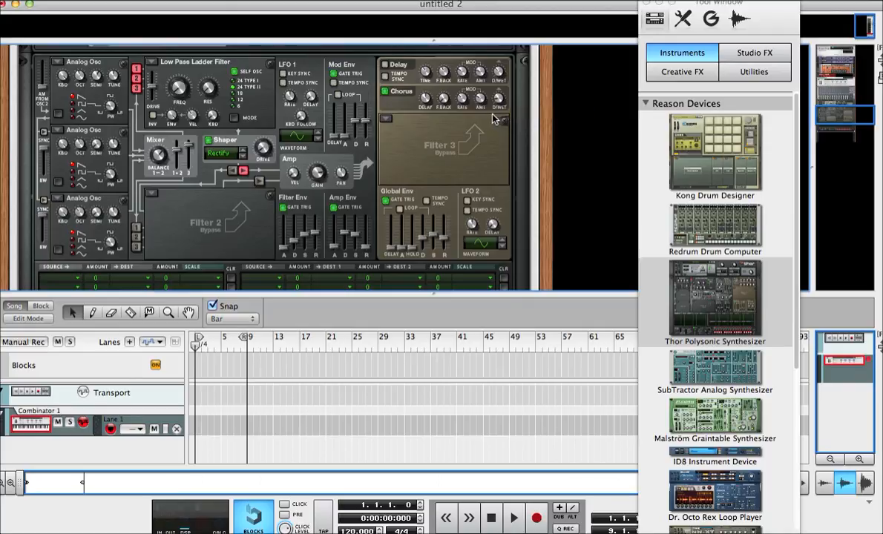
Duplicate the Thor synthesizer inside the Combinator
scroll(104, 149, "up", 6)
scroll(111, 237, "down", 2)
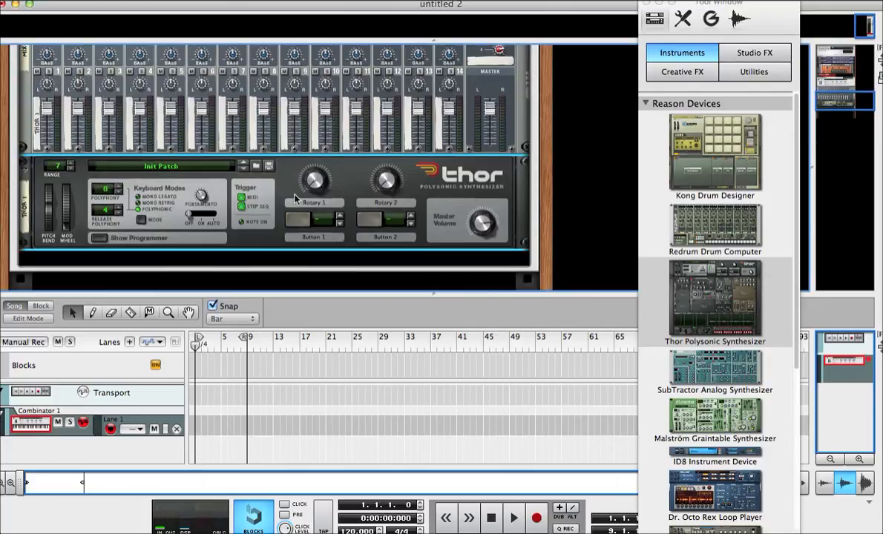
right_click(285, 188)
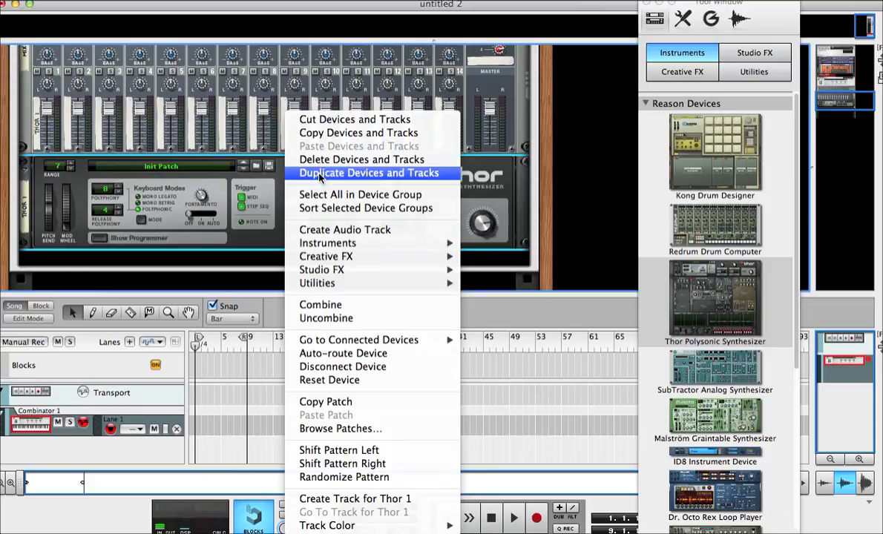
left_click(372, 172)
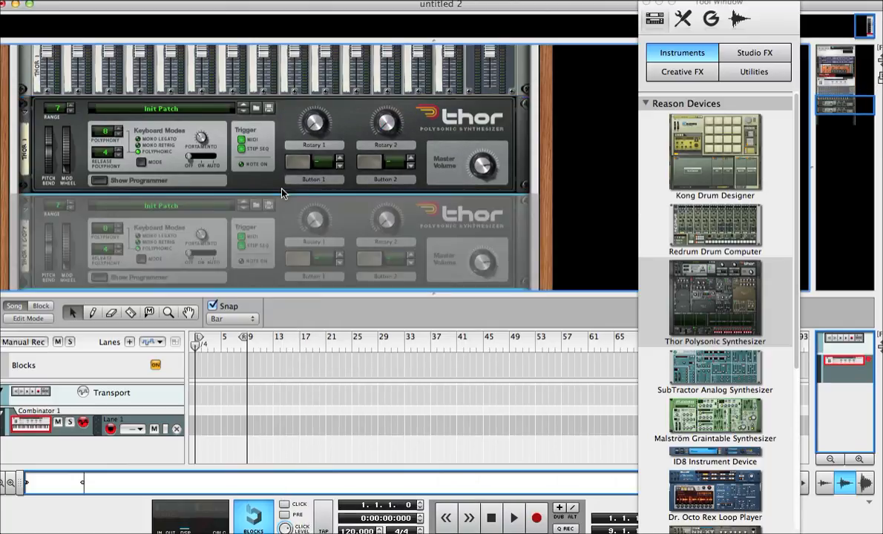
Duplicate the second Thor inside the Combinator and cable the audio outputs of both copies into mixer channels 2 and 3
right_click(285, 202)
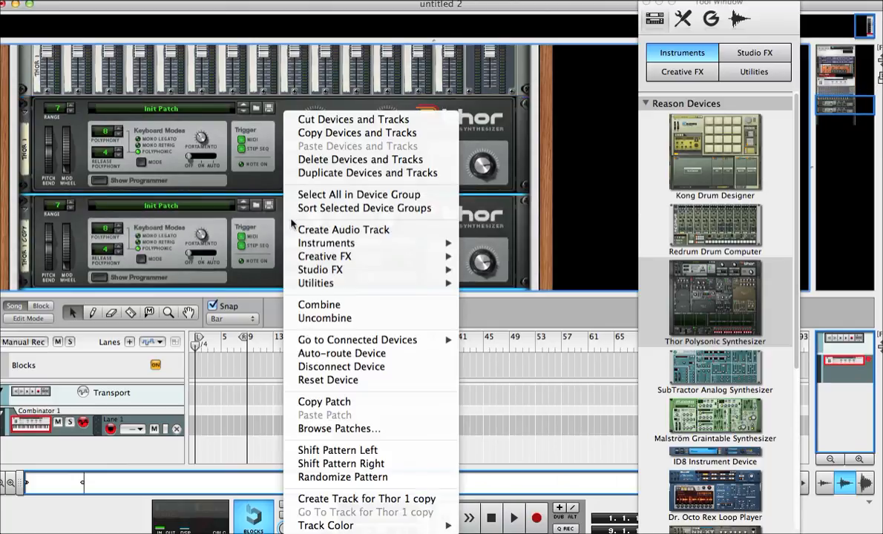
left_click(331, 175)
key("Tab")
scroll(263, 176, "down", 2)
left_click_drag(492, 195, 73, 95)
scroll(297, 171, "down", 5)
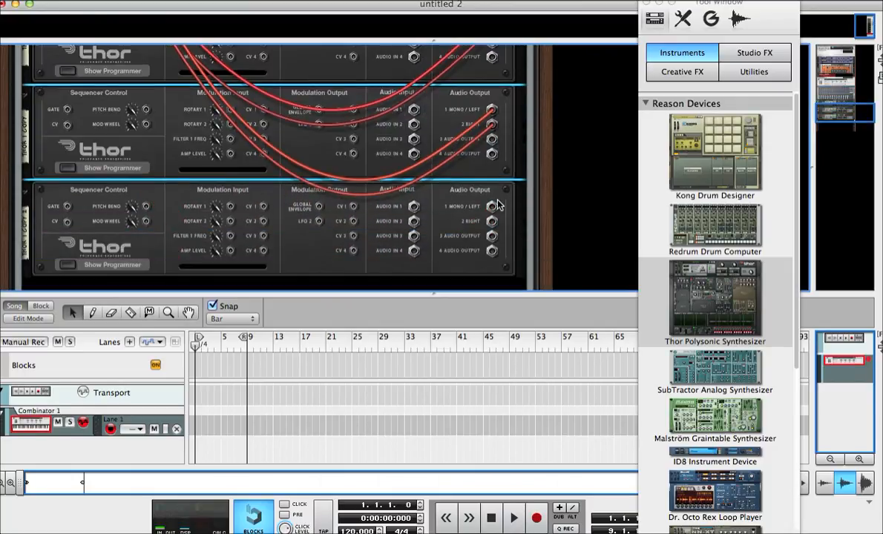
left_click_drag(492, 206, 102, 93)
key("Tab")
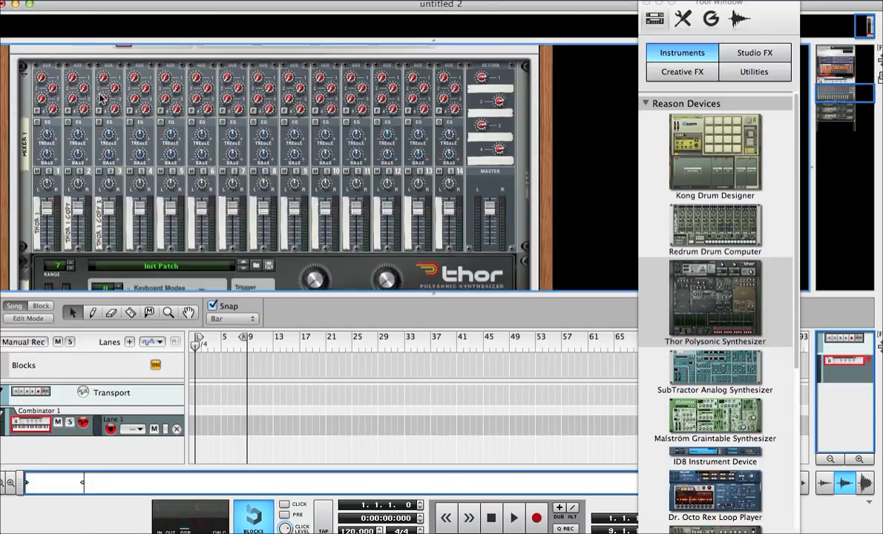
Pan mixer channel 1 left and channel 3 right, and audition channel 2 briefly in solo
left_click_drag(47, 181, 49, 197)
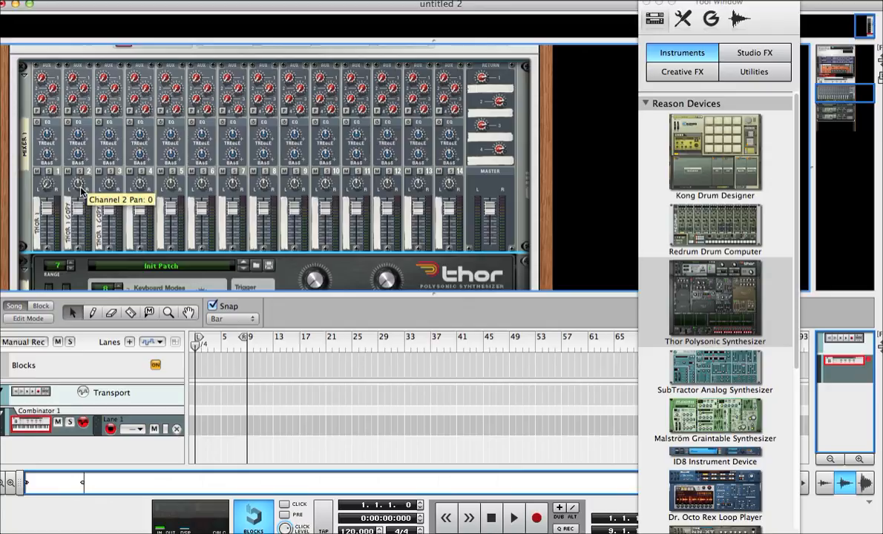
left_click_drag(106, 172, 108, 165)
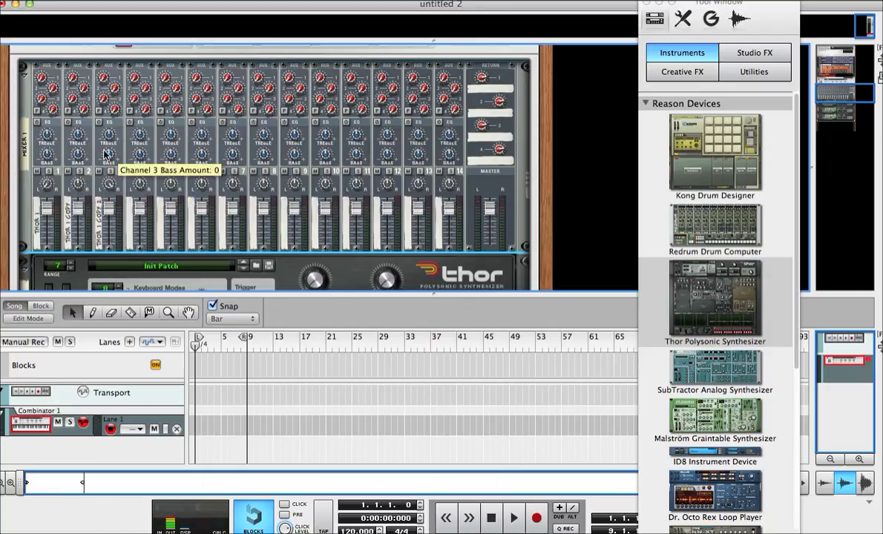
left_click(81, 172)
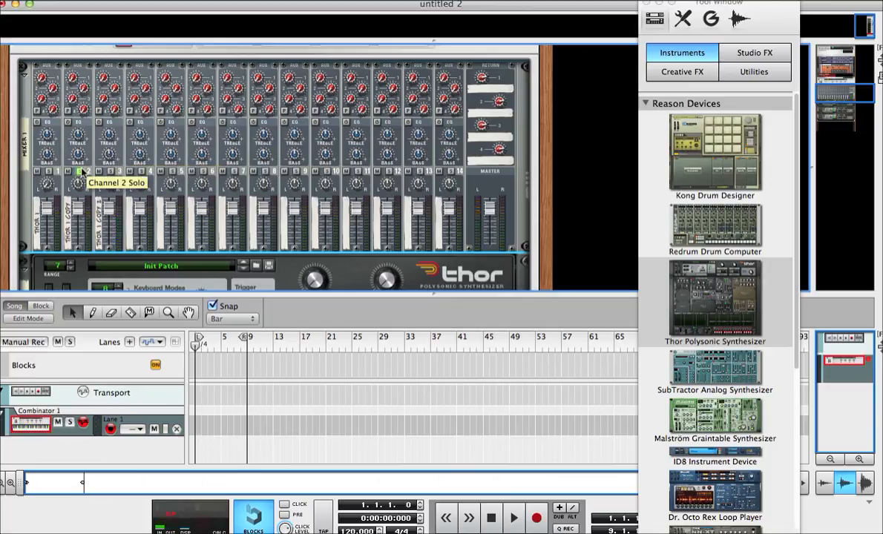
left_click(81, 172)
Add an MClass Compressor above the mixer inside the Combinator
scroll(111, 192, "up", 4)
scroll(113, 194, "down", 2)
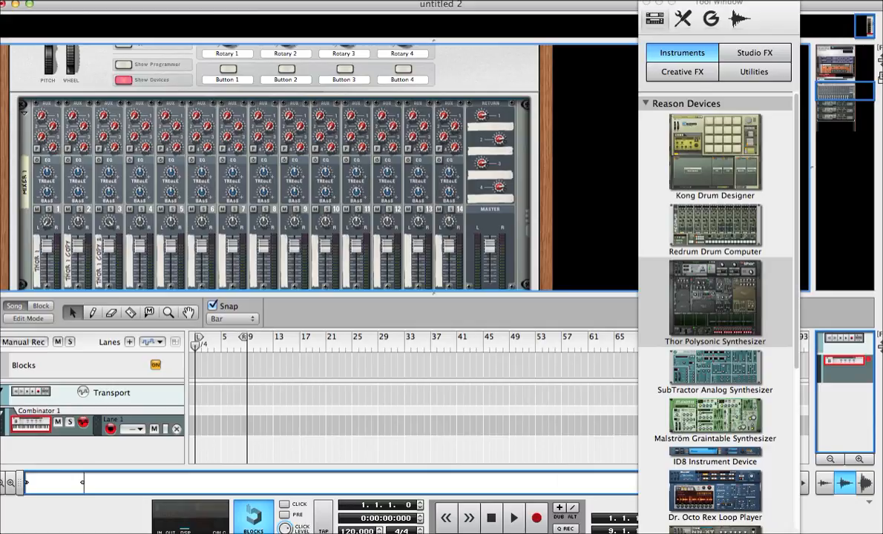
left_click(754, 53)
left_click_drag(674, 293, 400, 109)
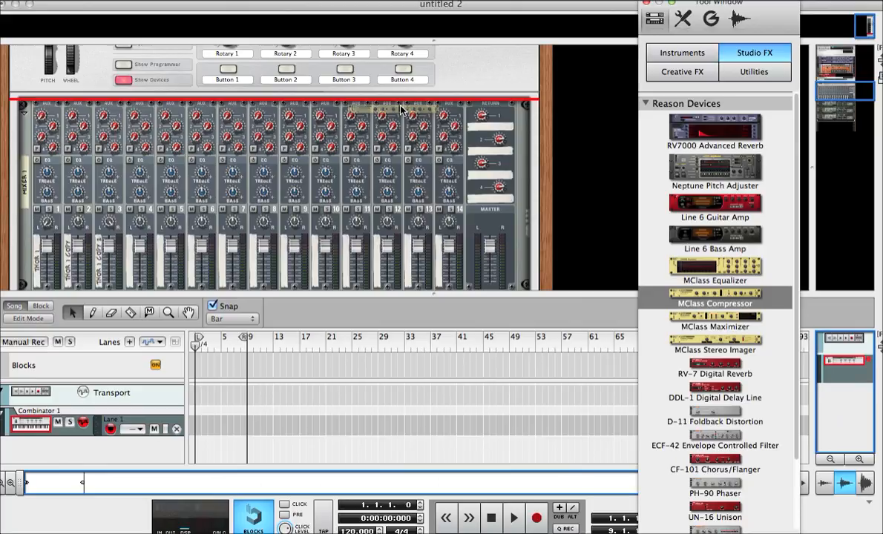
left_click_drag(401, 110, 399, 107)
Recable the mixer's master out through the MClass Compressor into the Combinator's From Devices inputs
key("Tab")
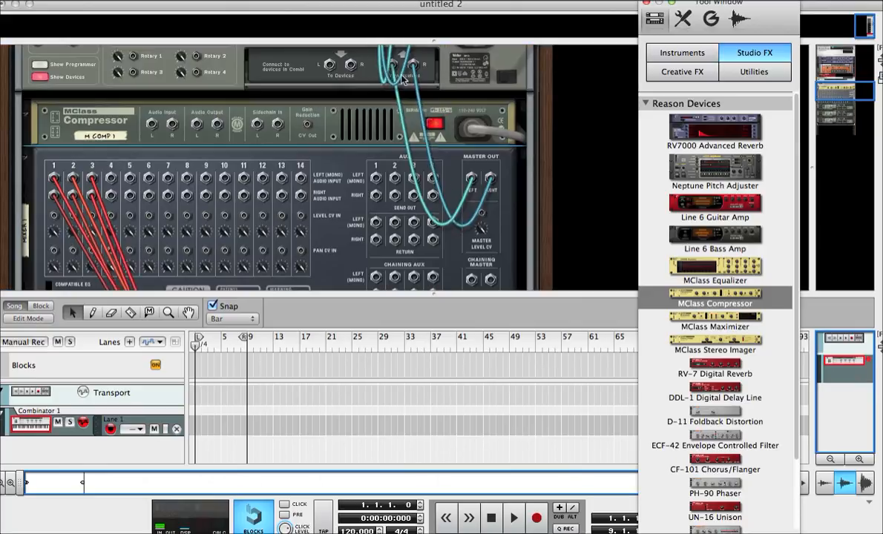
left_click_drag(392, 67, 380, 124)
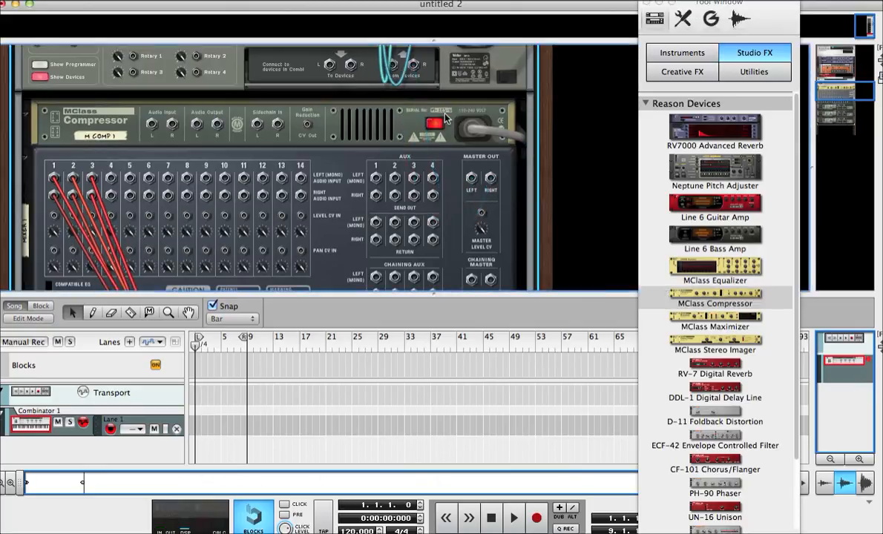
left_click_drag(472, 178, 393, 69)
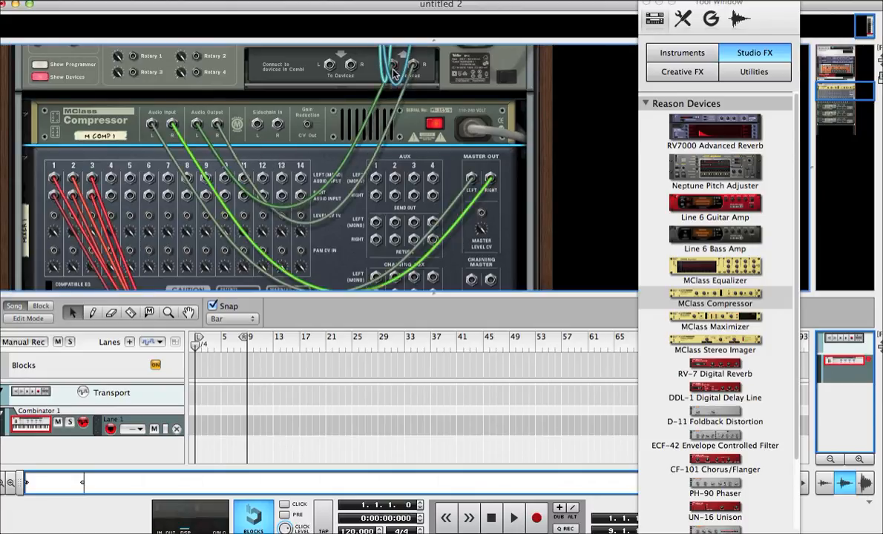
key("Tab")
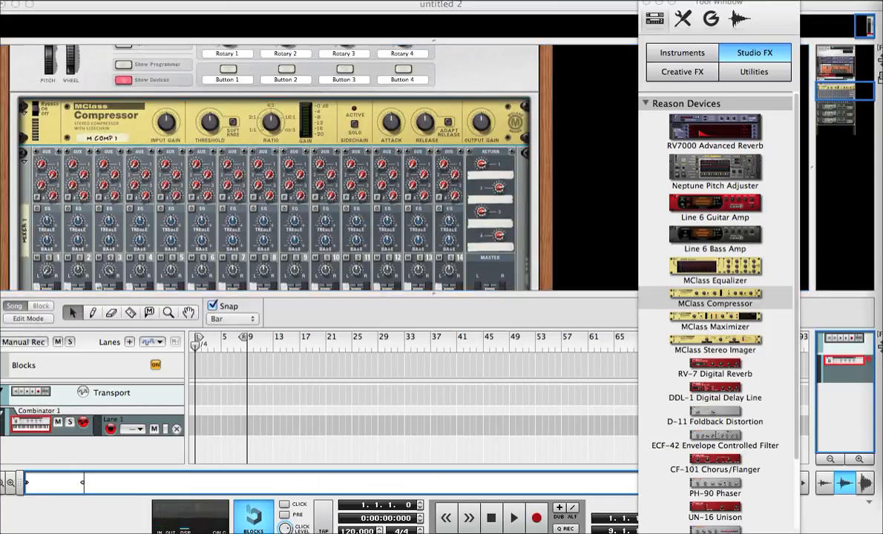
Lower the MClass Compressor's threshold and check its ratio
left_click_drag(207, 132, 204, 140)
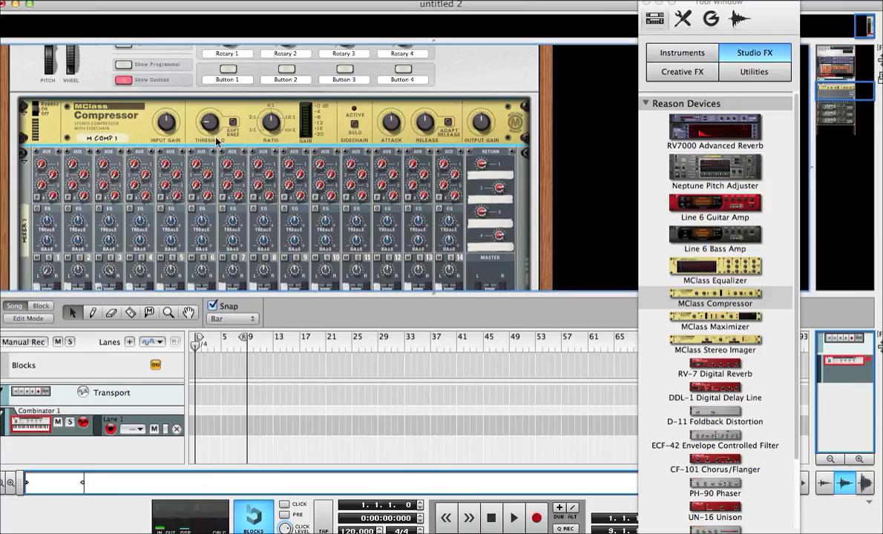
key("super+Tab")
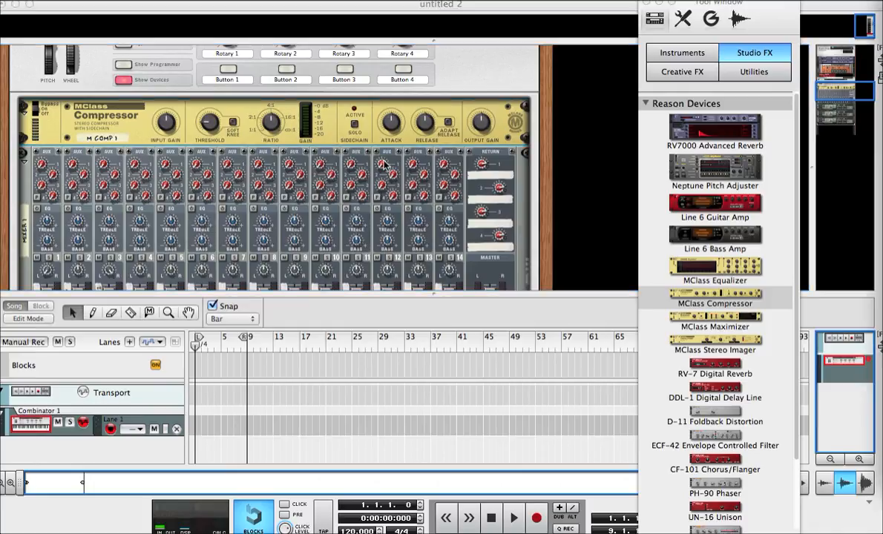
left_click(277, 126)
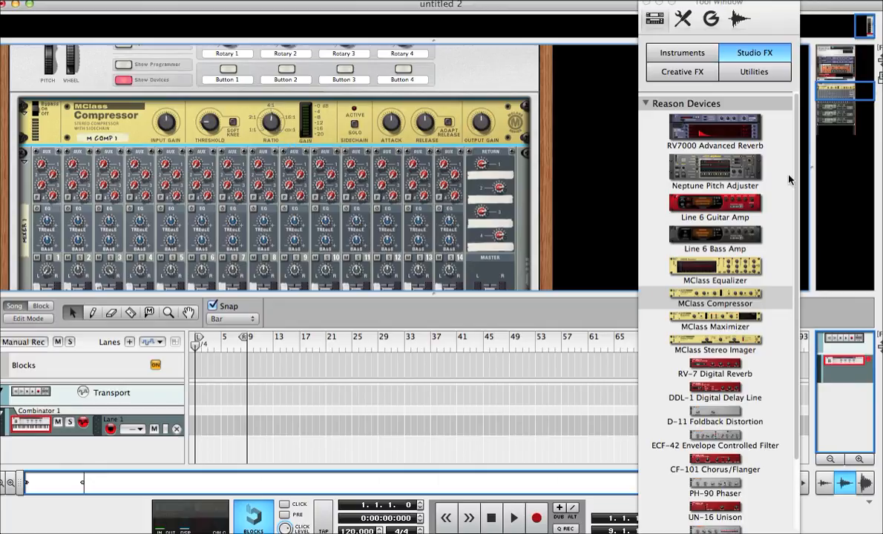
Add an MClass Equalizer below the compressor and enable its Lo Cut and Lo Shelf bands
left_click_drag(710, 284, 371, 148)
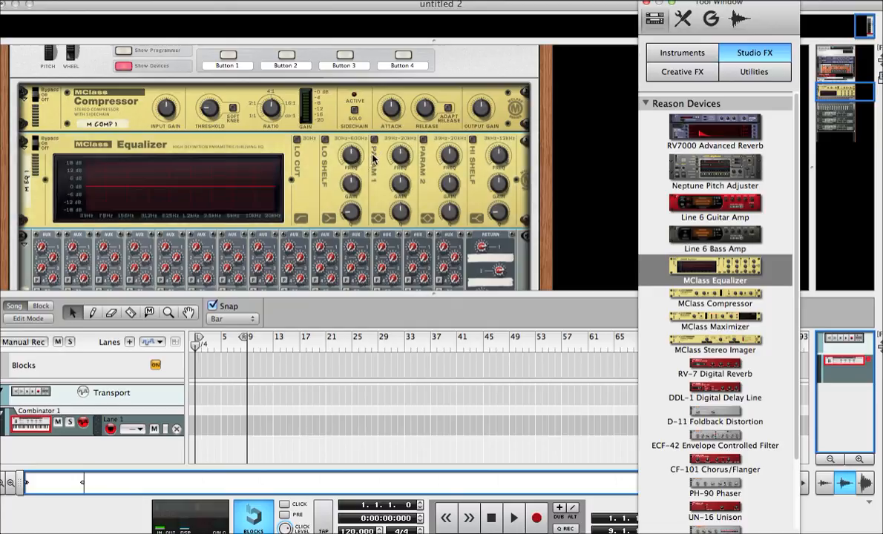
left_click(297, 140)
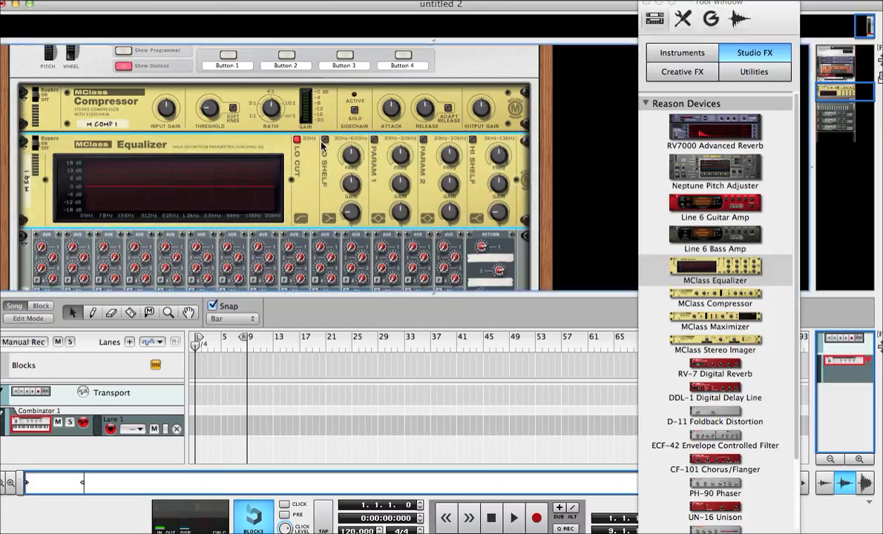
left_click(325, 140)
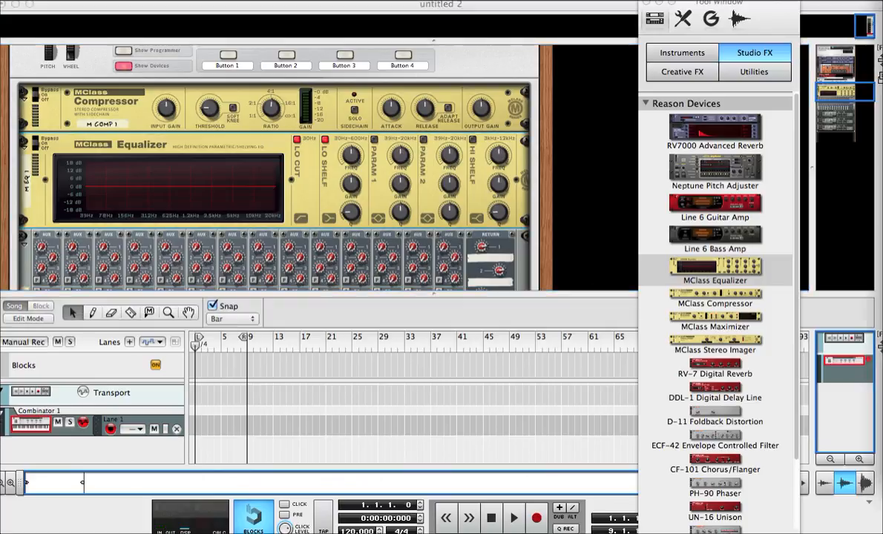
Cut the gain of the equalizer's Lo Shelf band slightly
left_click_drag(351, 155, 351, 169)
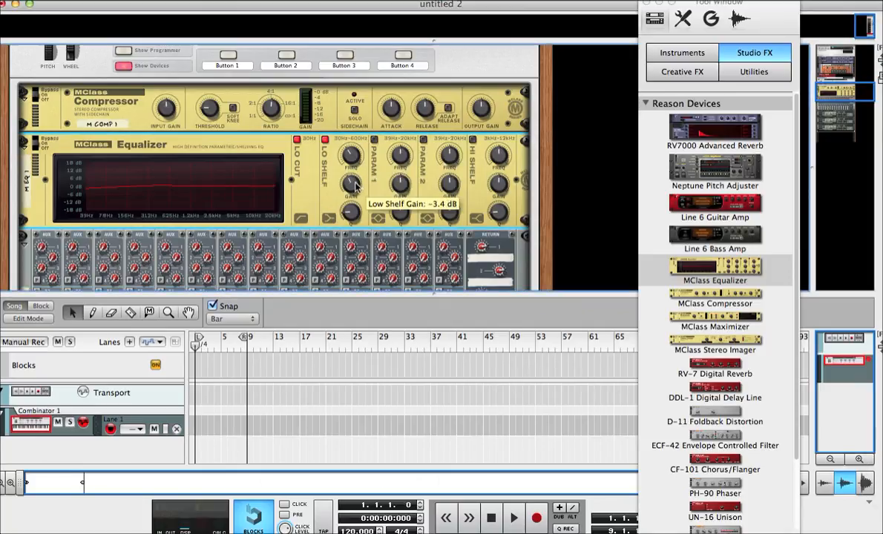
scroll(355, 185, "up", 2)
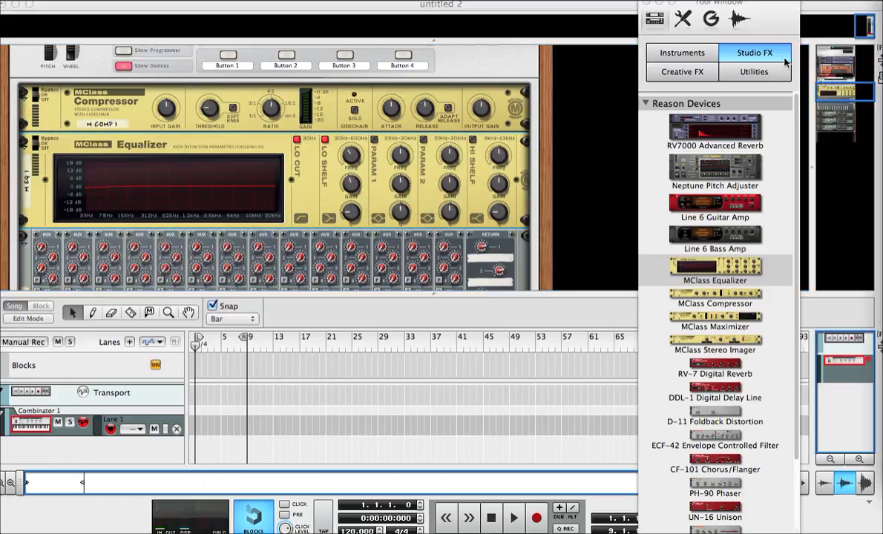
mouse_move(355, 217)
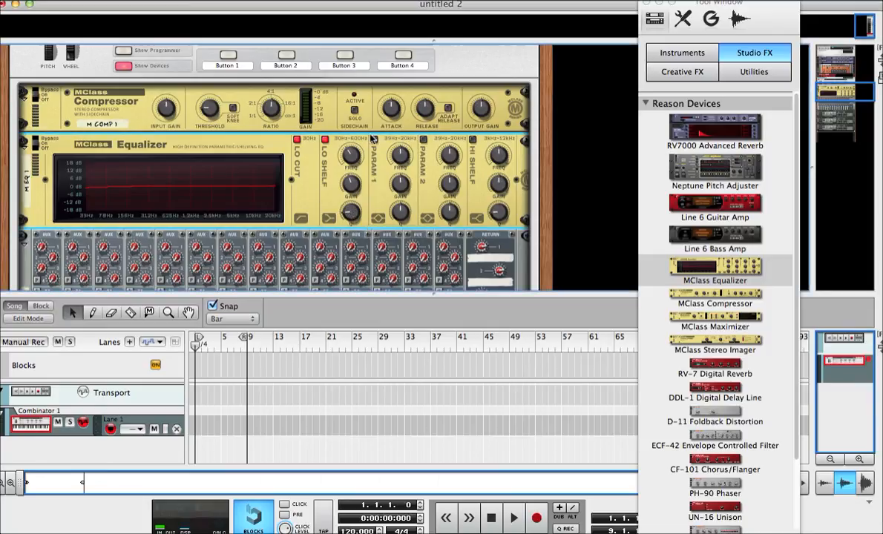
Enable the equalizer's Param 1, Param 2 and Hi Shelf bands and shape Param 1 into a narrow gain cut
left_click(374, 138)
left_click(423, 139)
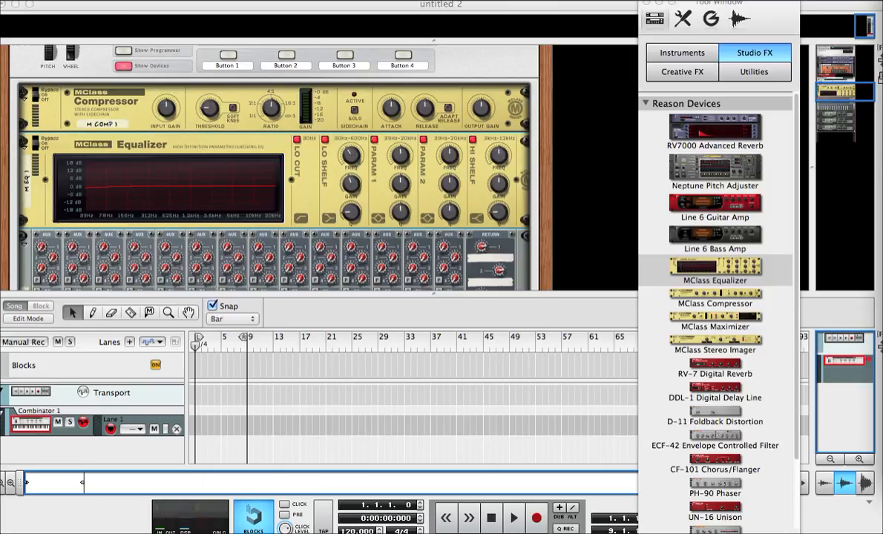
left_click(398, 154)
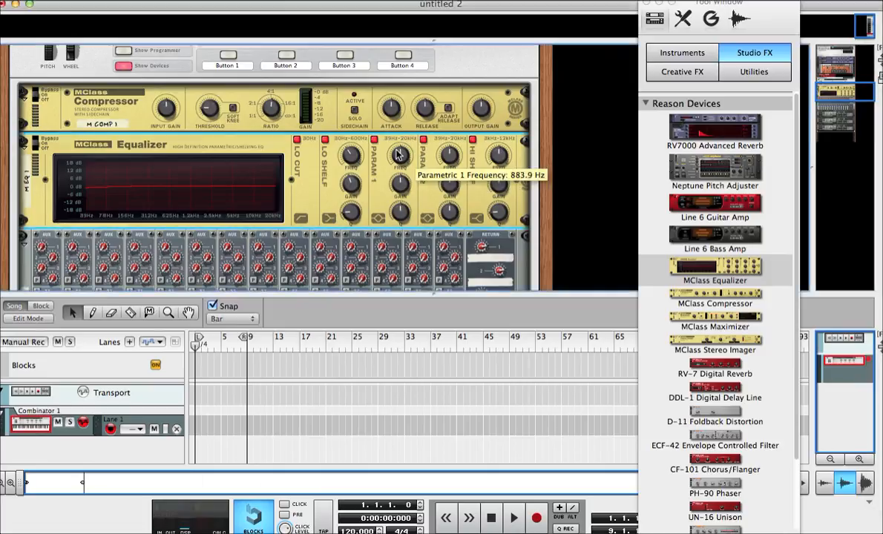
left_click_drag(397, 154, 399, 154)
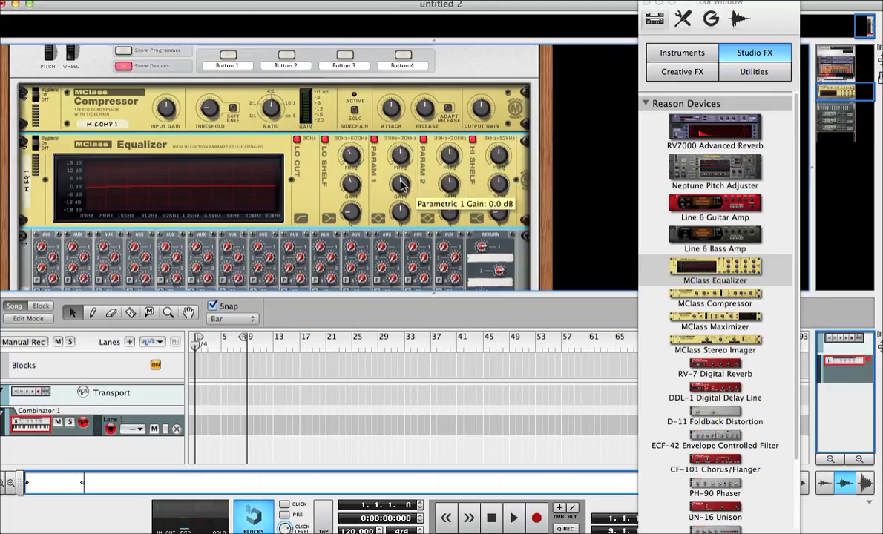
key("super+Tab")
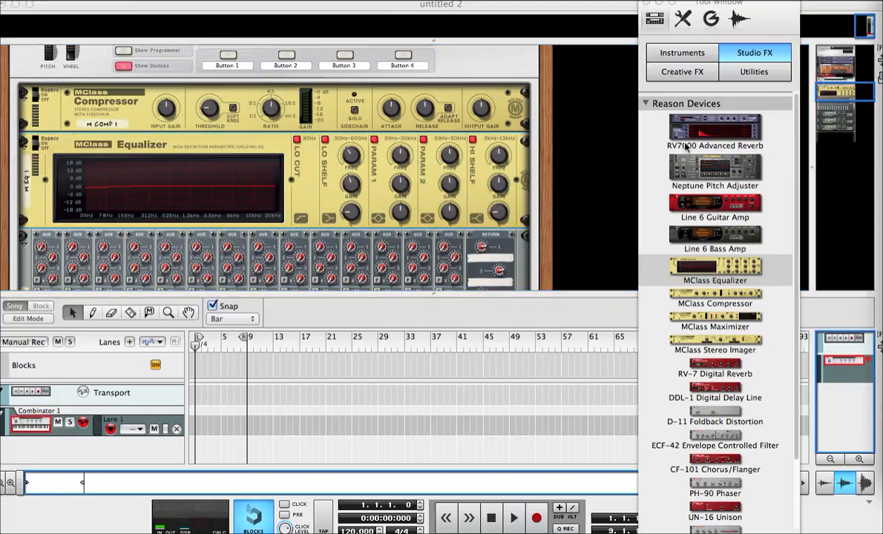
left_click(402, 188)
left_click_drag(403, 188, 405, 195)
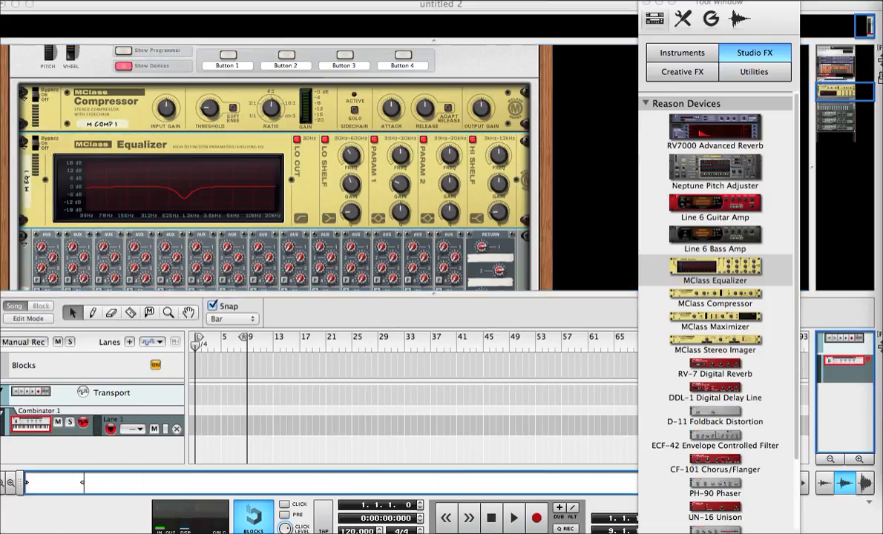
mouse_move(405, 217)
left_mouse_down()
mouse_move(412, 183)
mouse_move(410, 209)
left_mouse_up()
Raise the Param 2 frequency and gain and lower its Q for a broad boost in the upper range
left_click(452, 153)
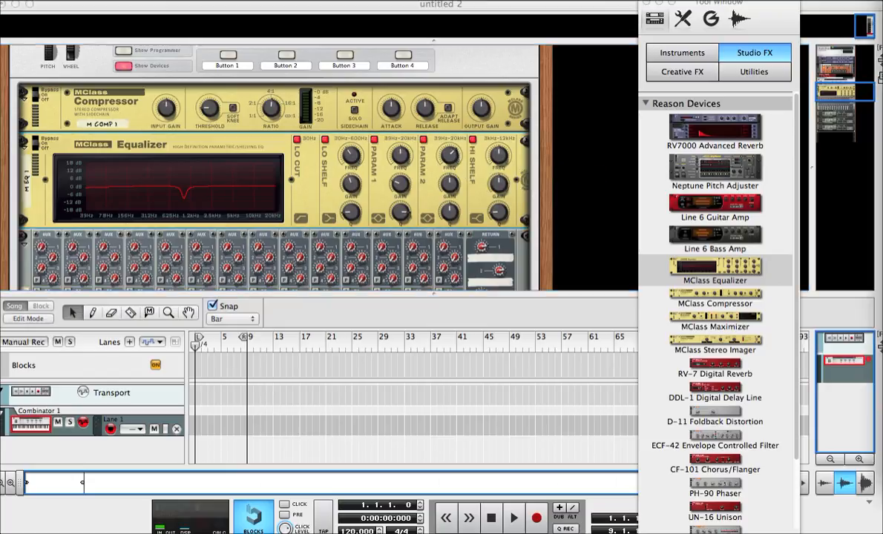
left_click_drag(457, 181, 458, 166)
left_click(454, 278)
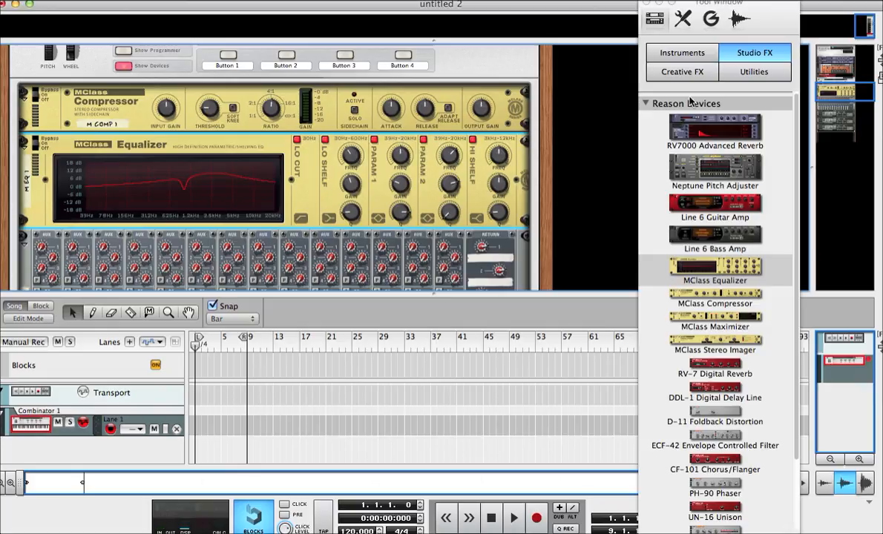
Set the equalizer's Hi Shelf gain to about -6.9 dB
key("super+Tab")
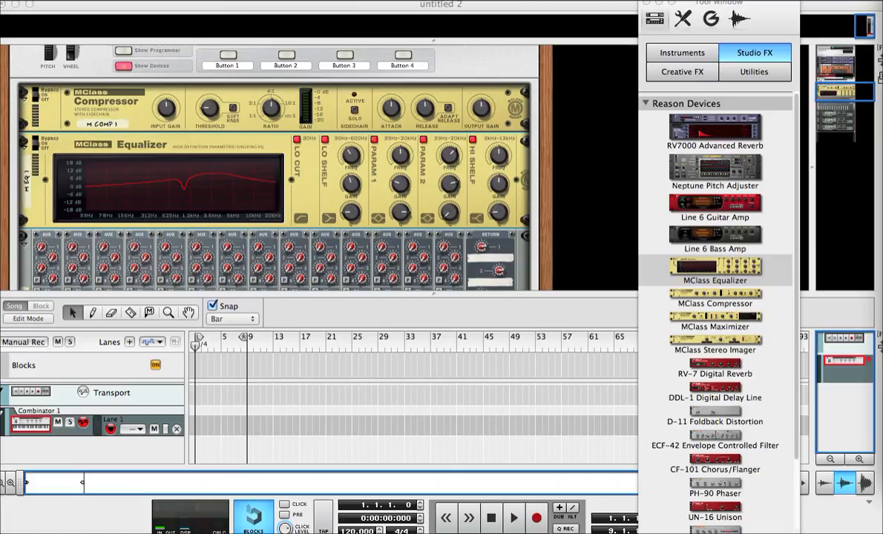
left_click(497, 153)
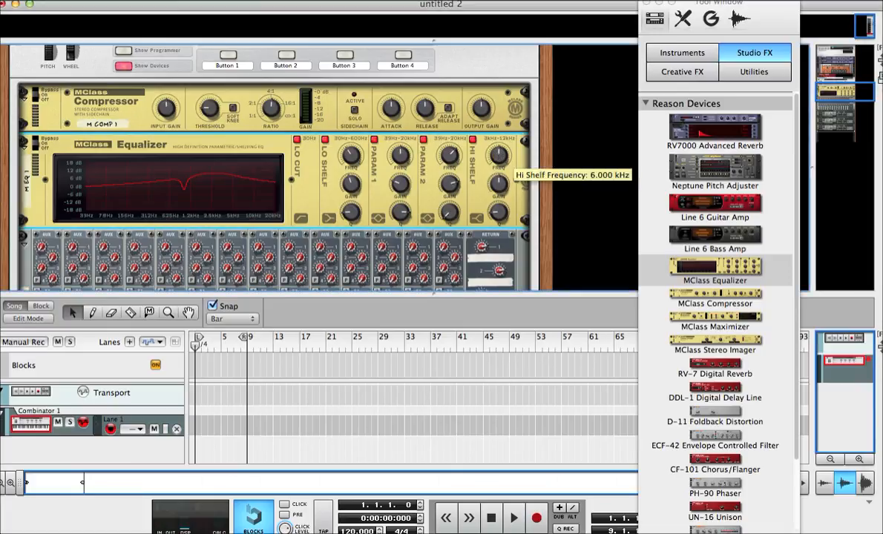
key("super+Tab")
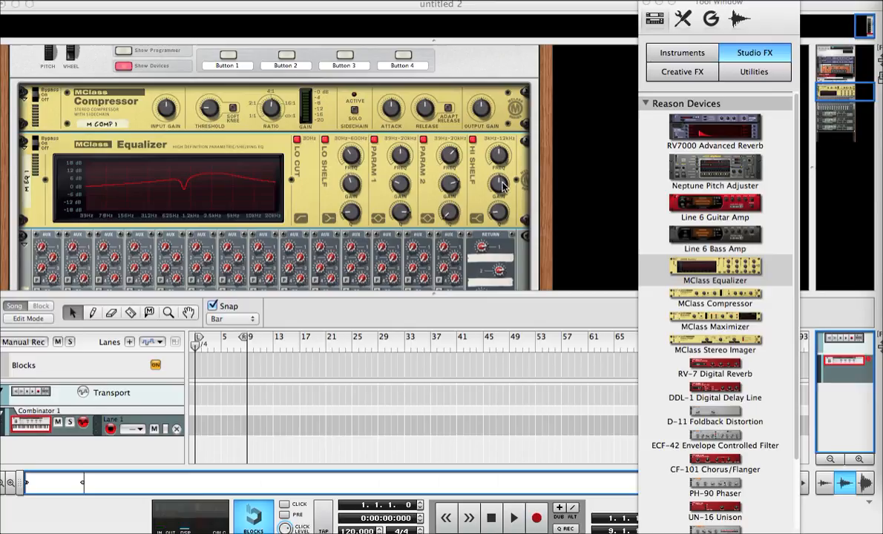
left_click_drag(501, 182, 502, 189)
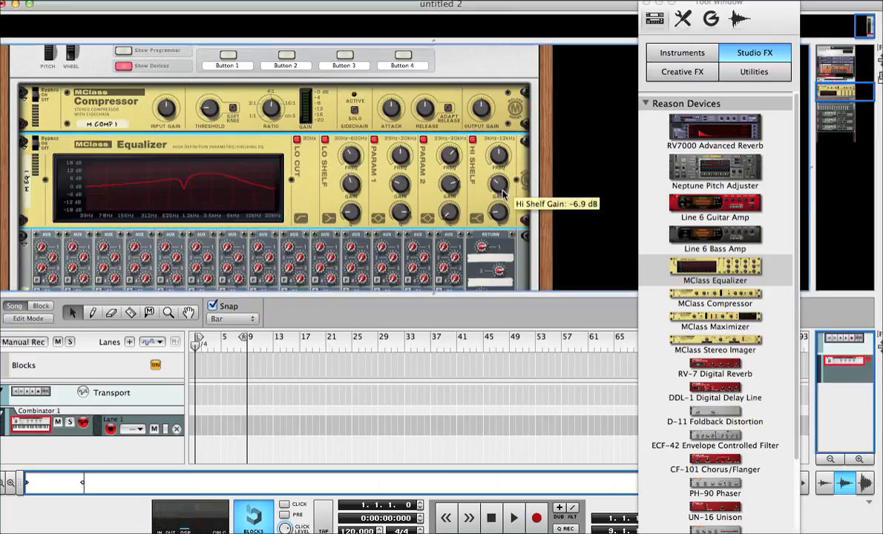
key("super+Tab")
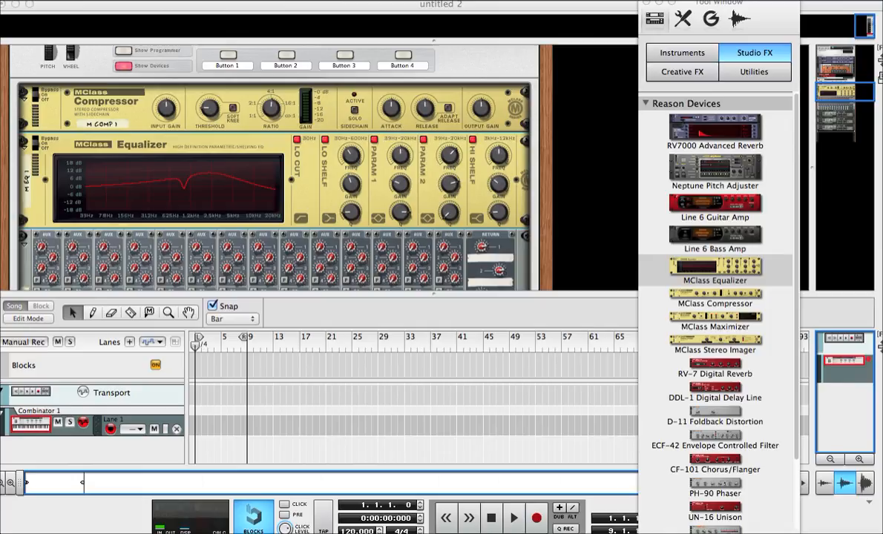
left_click(499, 211)
Add an RV7000 Advanced Reverb between the equalizer and the mixer
scroll(406, 153, "down", 3)
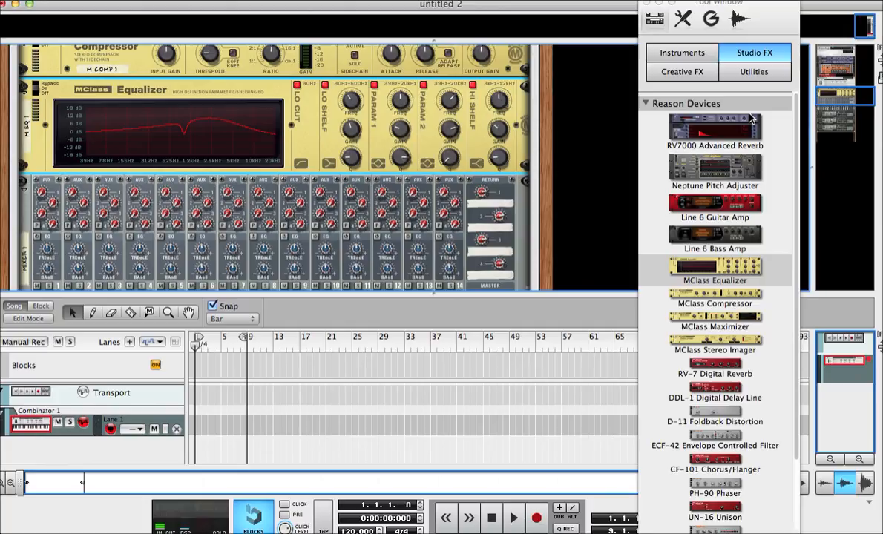
left_click_drag(749, 118, 454, 179)
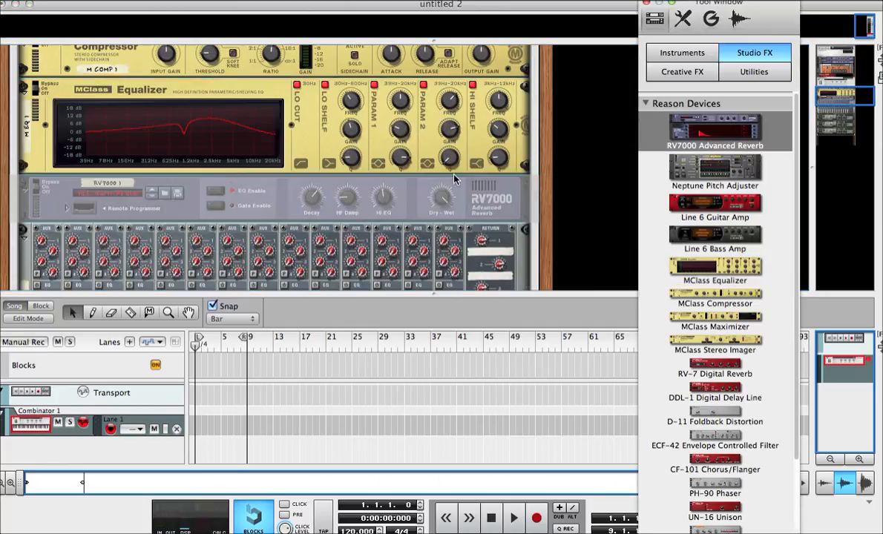
Check the rear cabling of the effects chain and set the RV7000's Dry/Wet to 12
key("Tab")
scroll(362, 157, "up", 1)
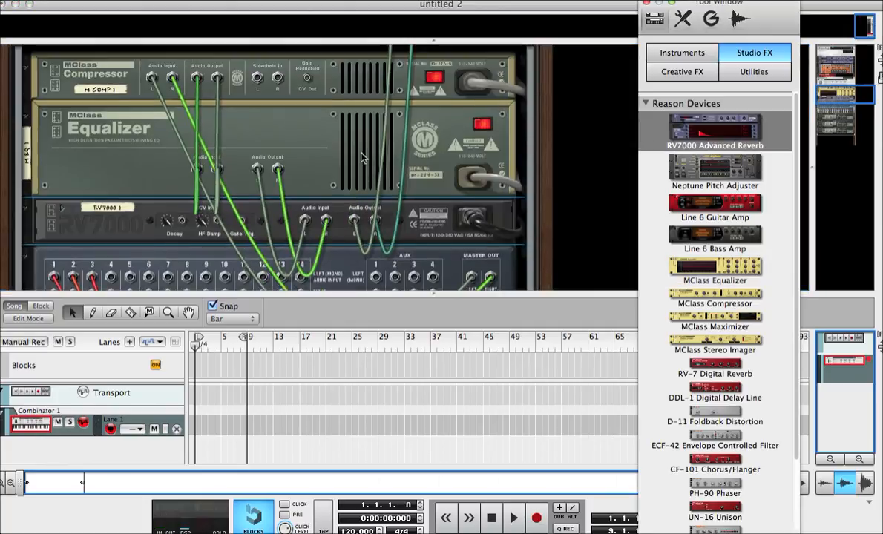
key("Tab")
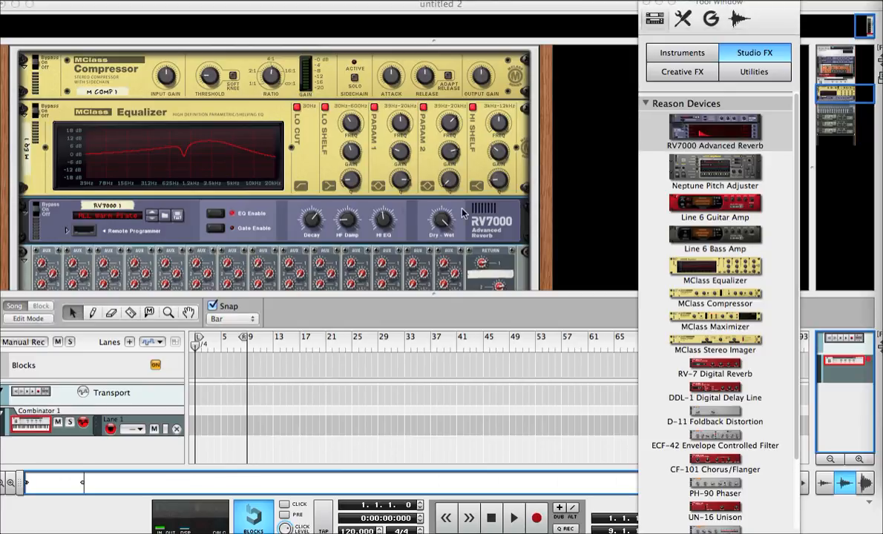
mouse_move(441, 219)
left_mouse_down()
mouse_move(441, 246)
mouse_move(439, 222)
left_mouse_up()
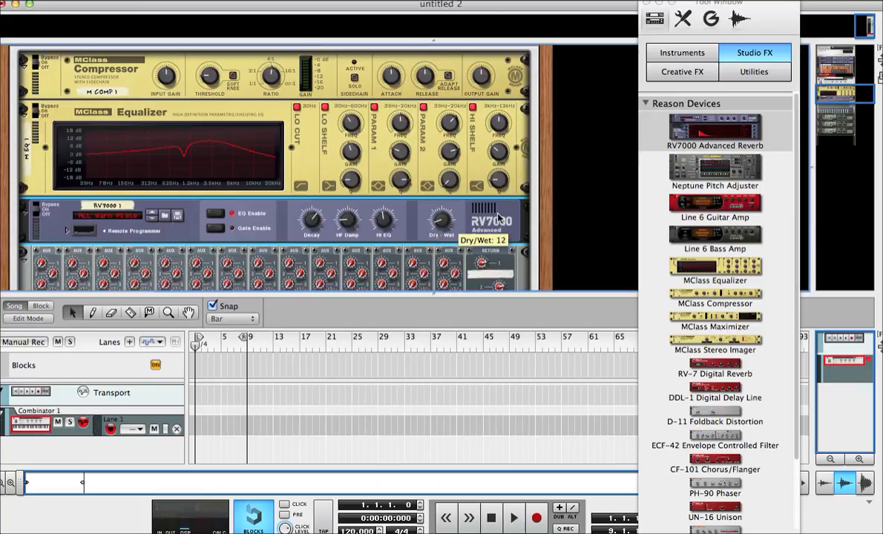
Add an RV-7 Digital Reverb between the RV7000 and the mixer and set its Dry/Wet to 8
scroll(497, 218, "down", 2)
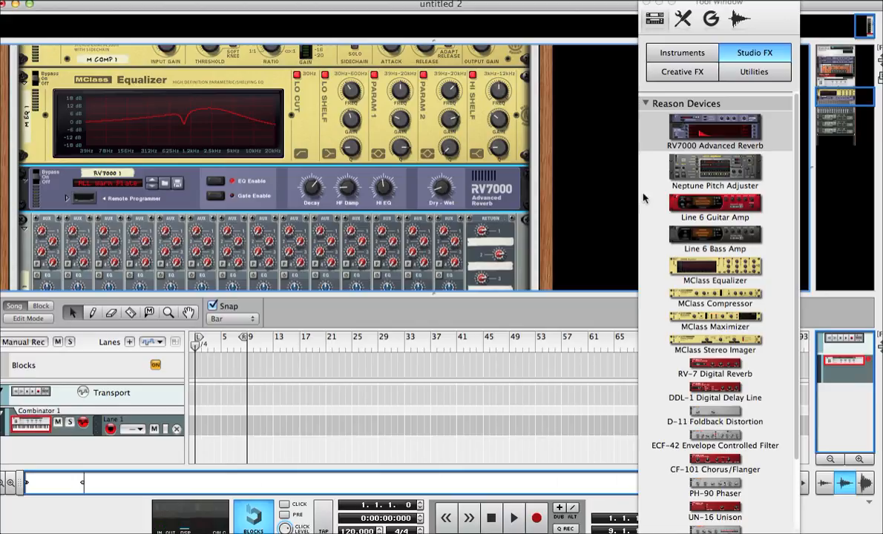
left_click_drag(690, 365, 468, 209)
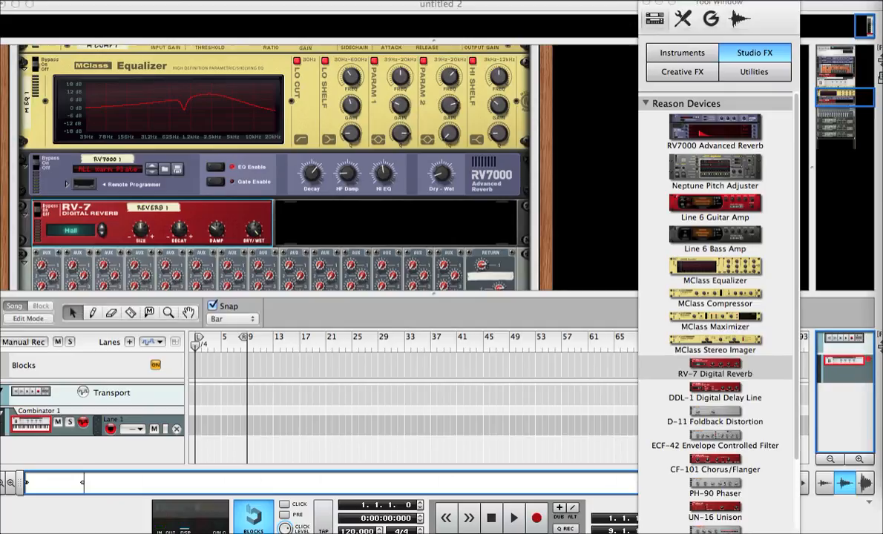
left_click(133, 219)
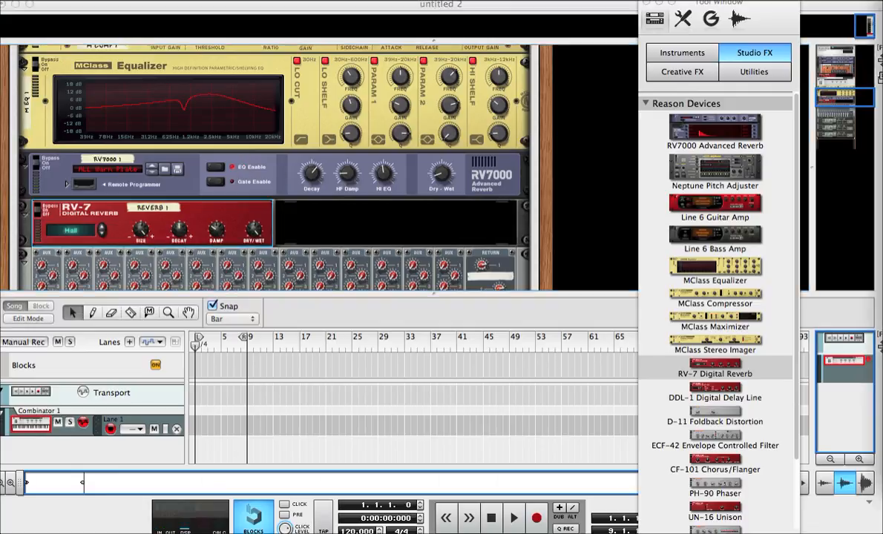
left_click_drag(255, 231, 258, 279)
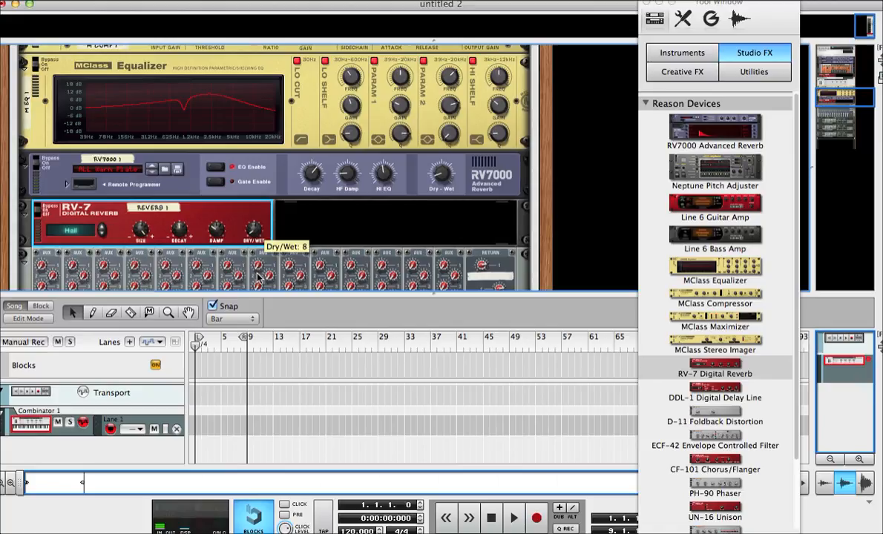
left_click(312, 228)
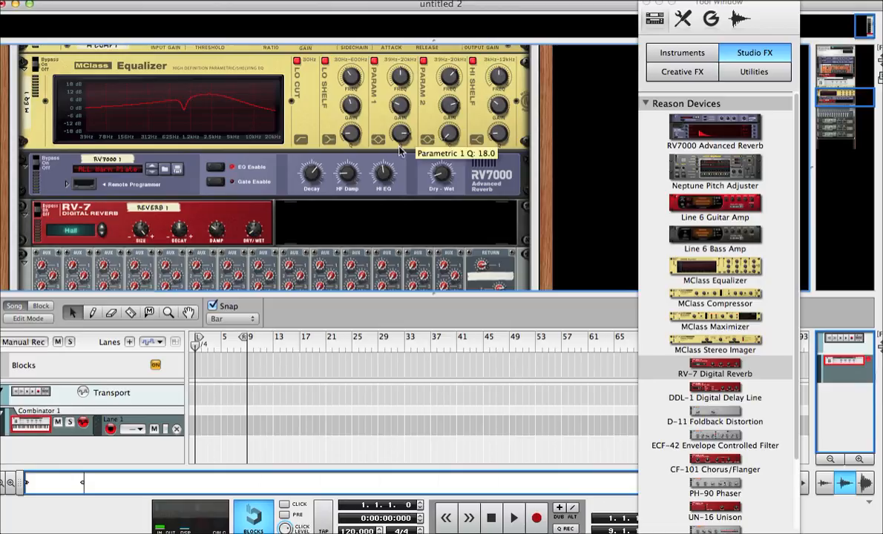
Add an MClass Stereo Imager between the RV-7 reverb and the mixer
scroll(285, 181, "down", 3)
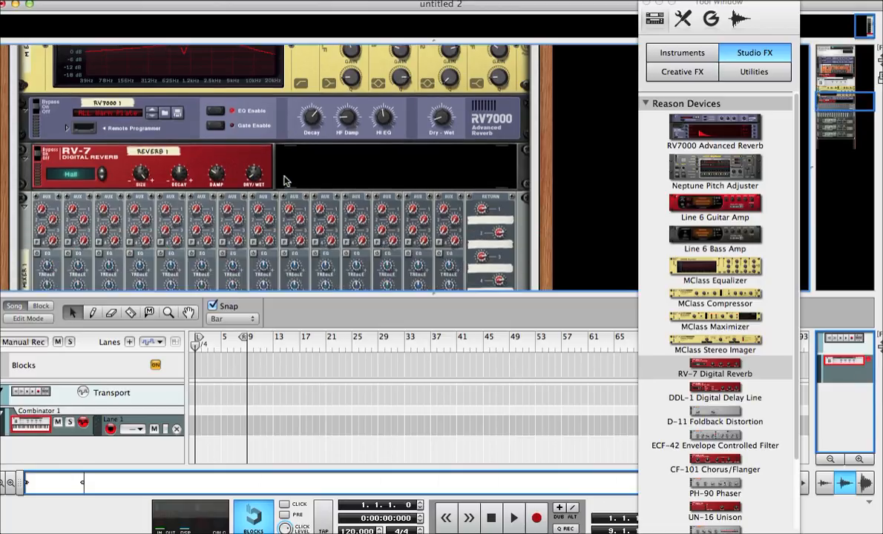
left_click_drag(671, 341, 363, 158)
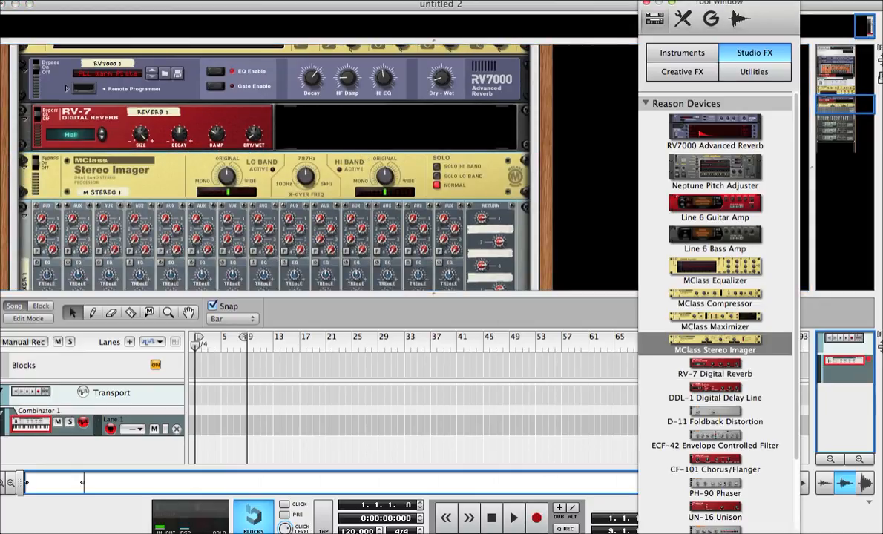
key("super+Tab")
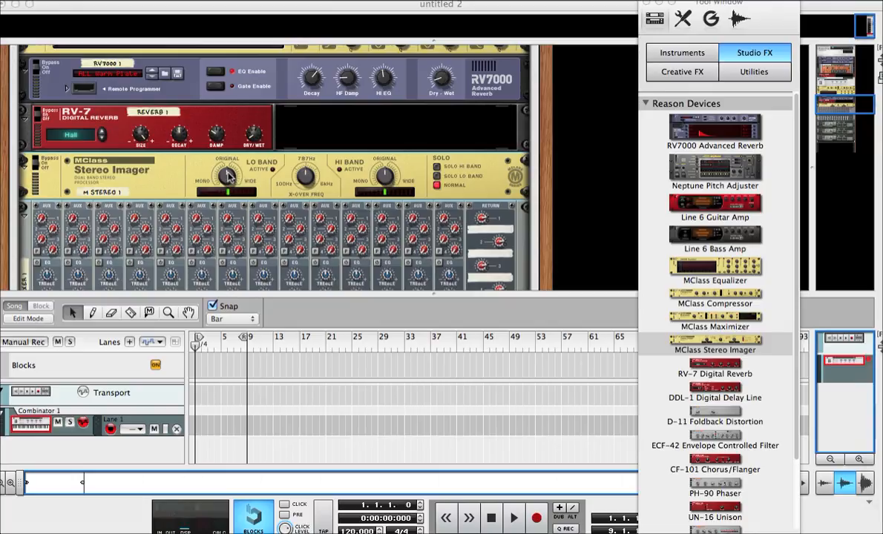
Widen the stereo imager's Lo Band, set its Hi Band width to -24 and lower the X-Over Freq
left_click_drag(228, 167, 229, 159)
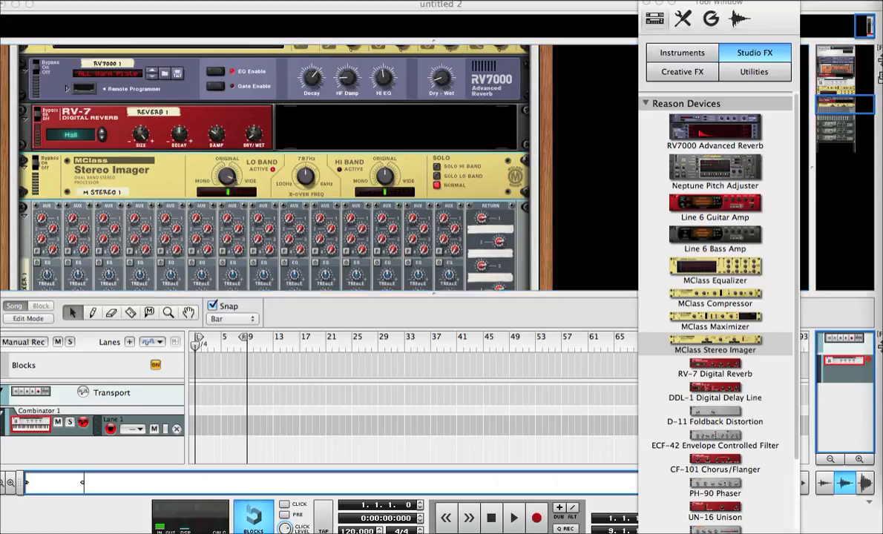
left_click_drag(384, 180, 384, 185)
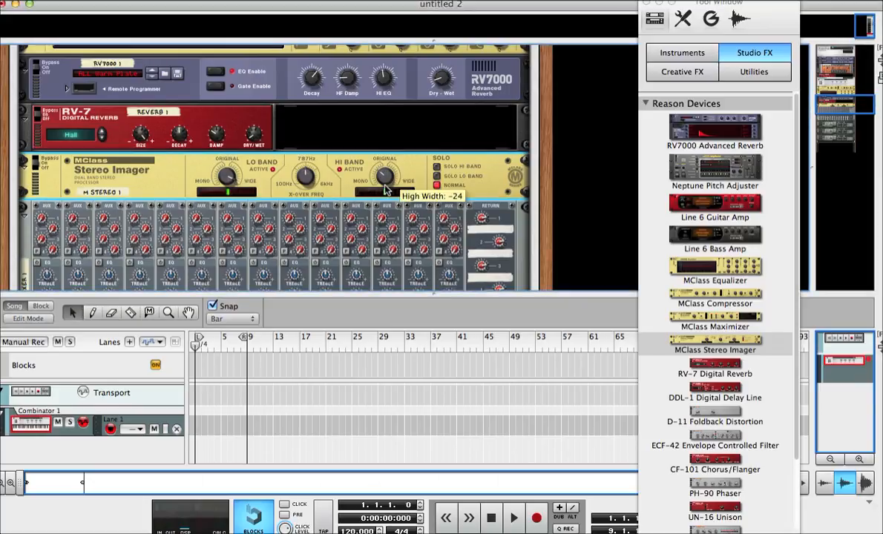
scroll(385, 186, "up", 4)
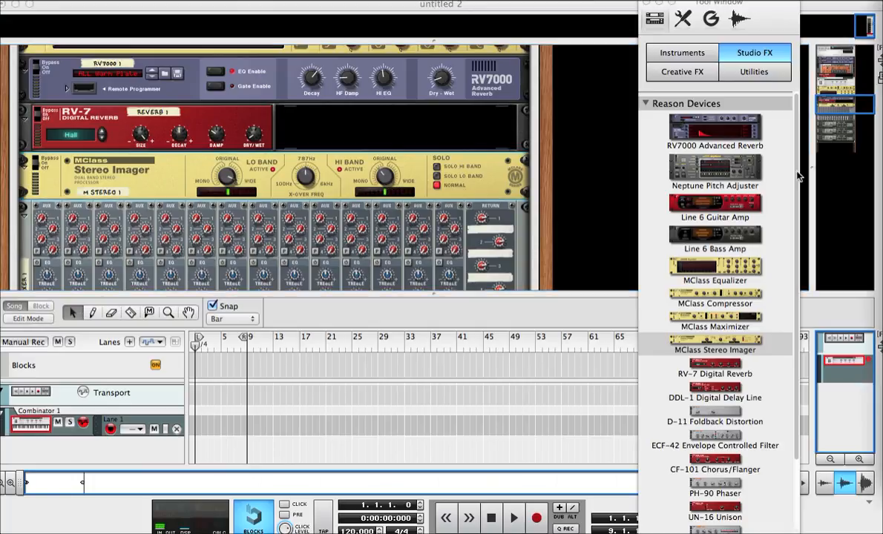
mouse_move(308, 181)
left_click_drag(308, 179, 307, 186)
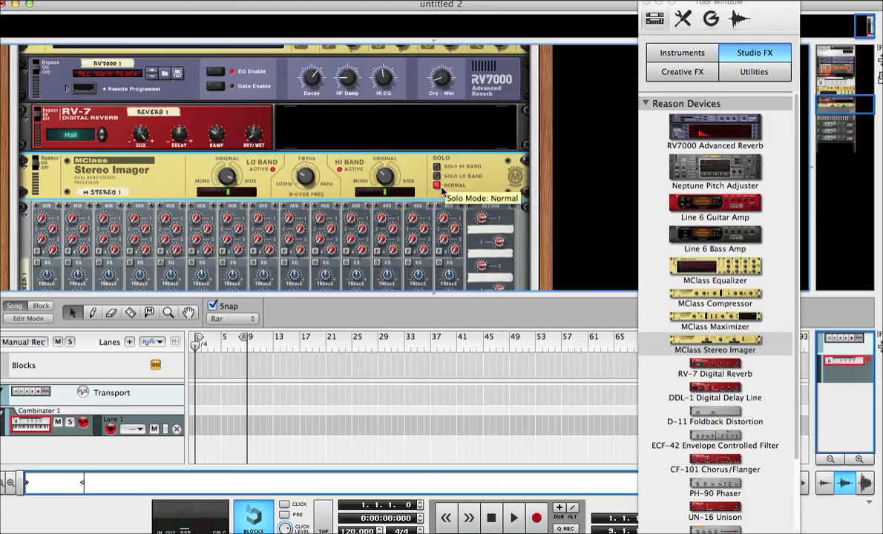
Add a Scream 4 Distortion from the Creative FX devices between the stereo imager and the mixer
scroll(442, 191, "down", 1)
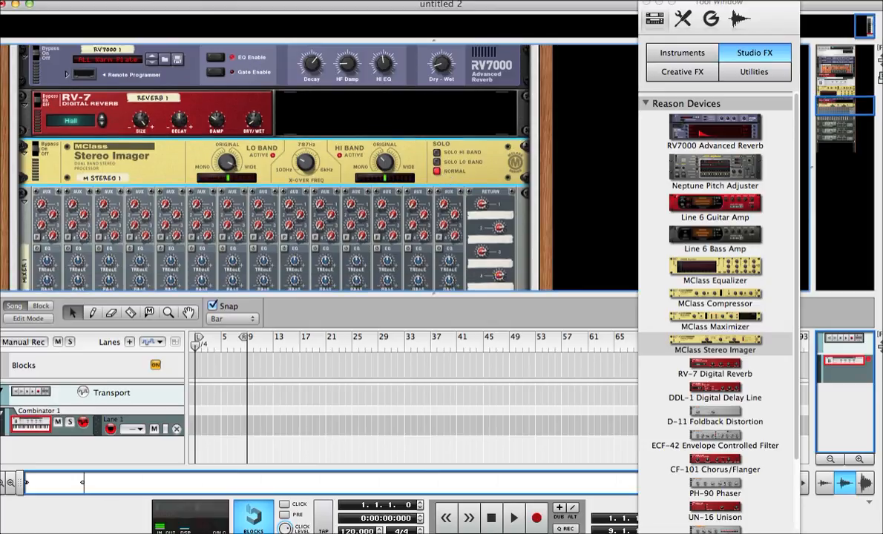
scroll(675, 231, "down", 2)
scroll(675, 231, "up", 2)
left_click(671, 75)
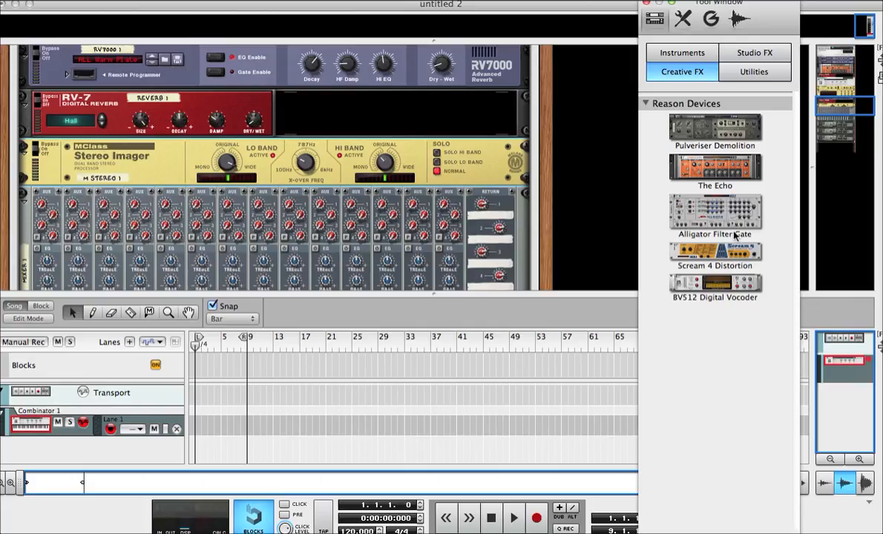
left_click_drag(738, 245, 276, 192)
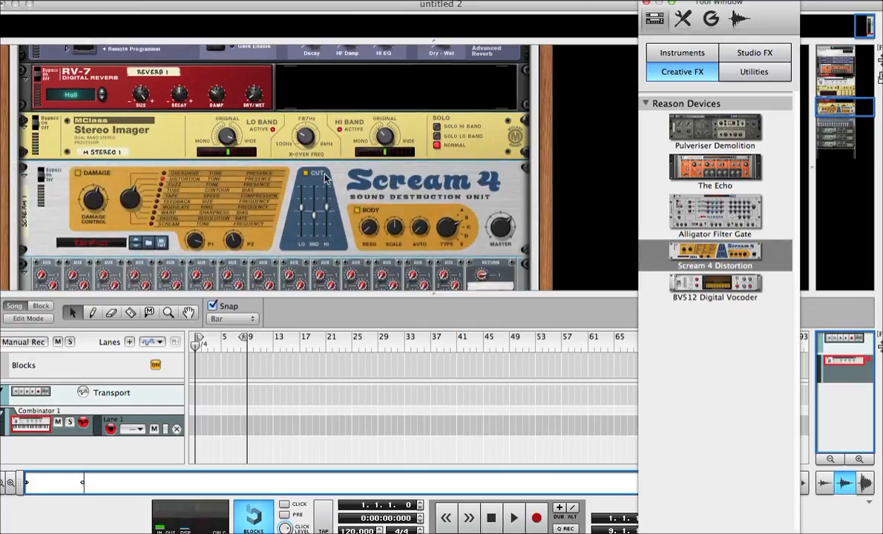
Switch off Scream 4's Cut and Body sections, set the damage type to Tape and reduce Damage Control
left_click(306, 174)
left_click(355, 209)
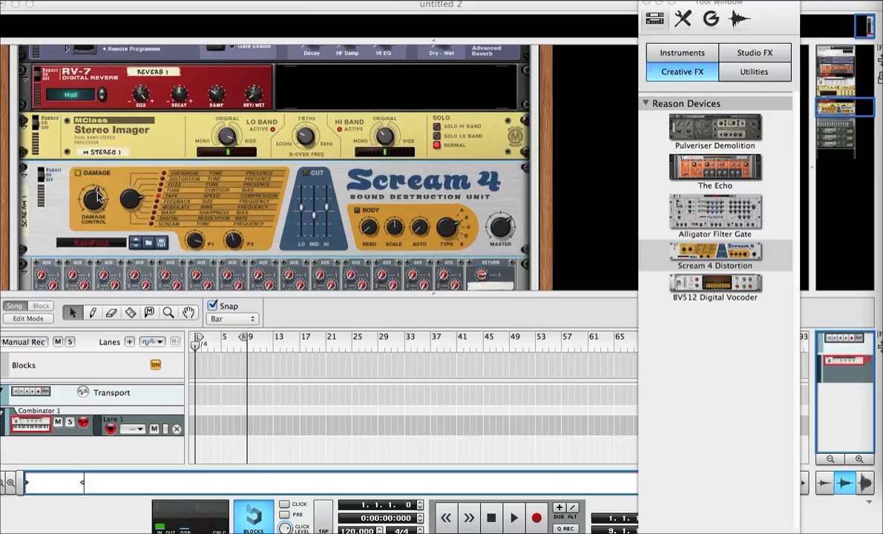
left_click_drag(93, 202, 93, 208)
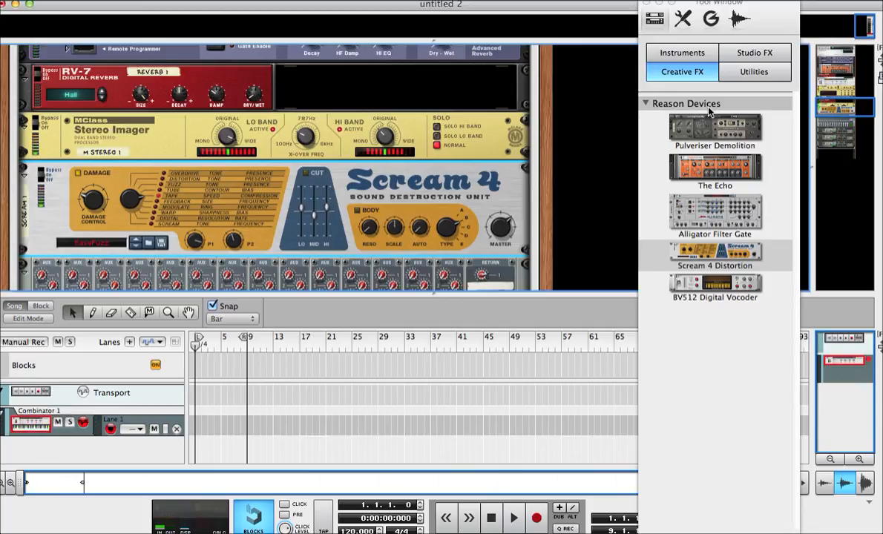
Show the Combinator's Programmer
scroll(353, 95, "up", 5)
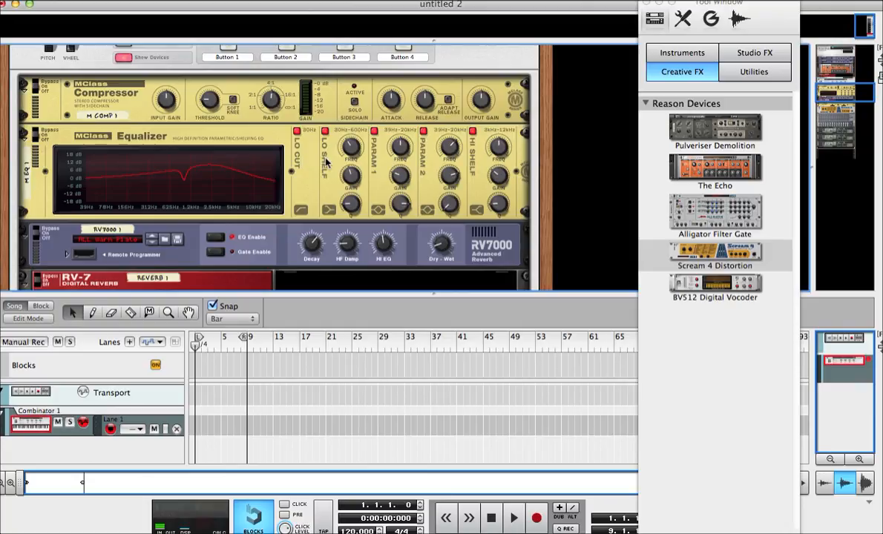
scroll(353, 95, "up", 3)
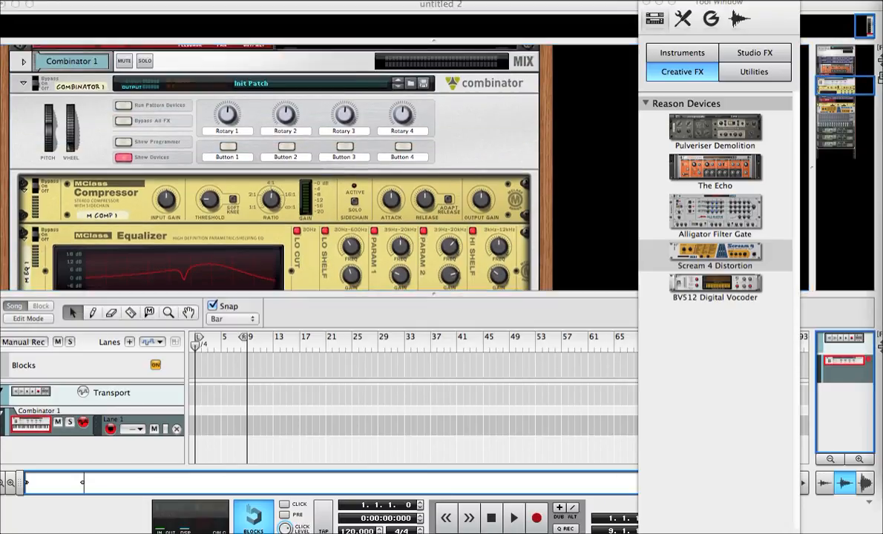
left_click(127, 142)
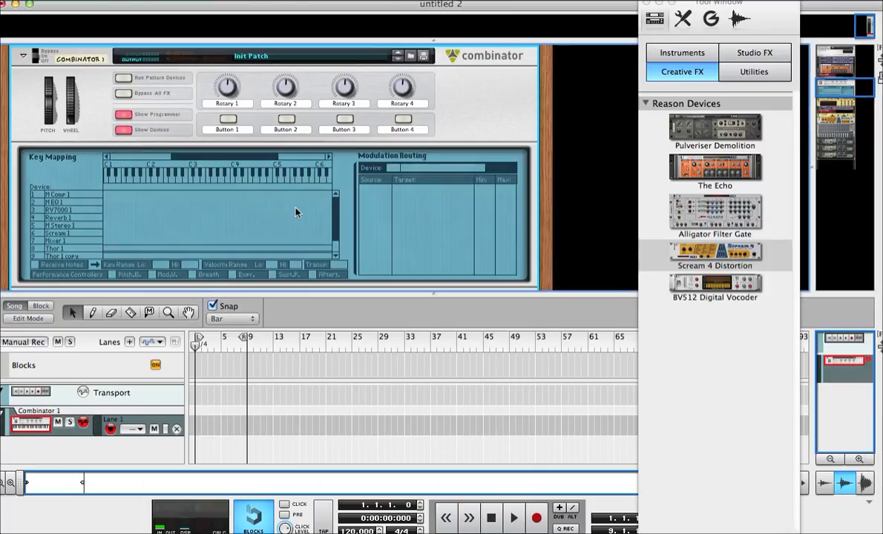
Route the Mod Wheel to Filter 1 Freq for the Thor 1 device in the Modulation Routing
scroll(311, 197, "down", 2)
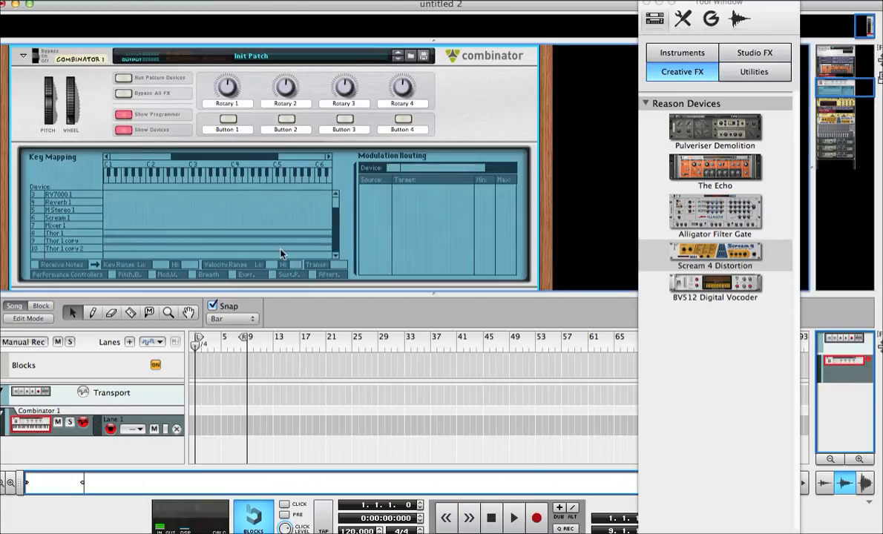
left_click(79, 235)
left_click(382, 190)
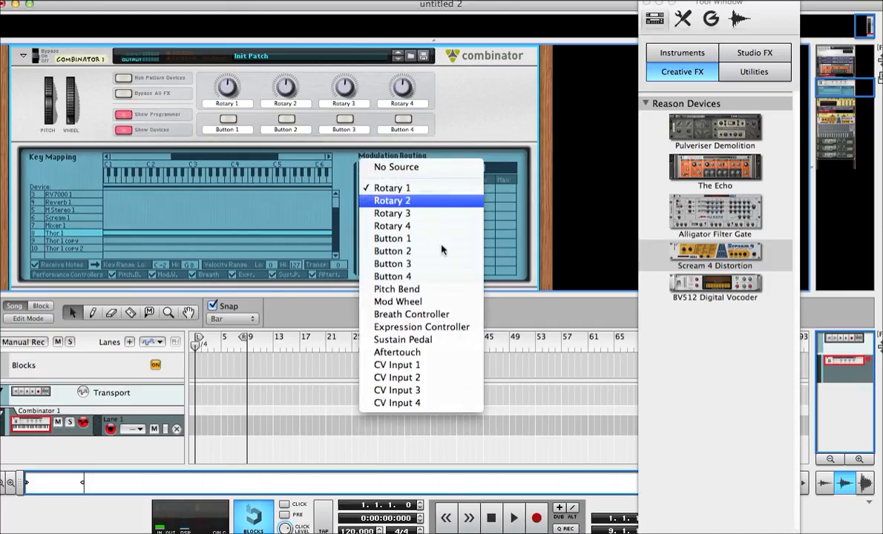
left_click(419, 303)
left_click(415, 189)
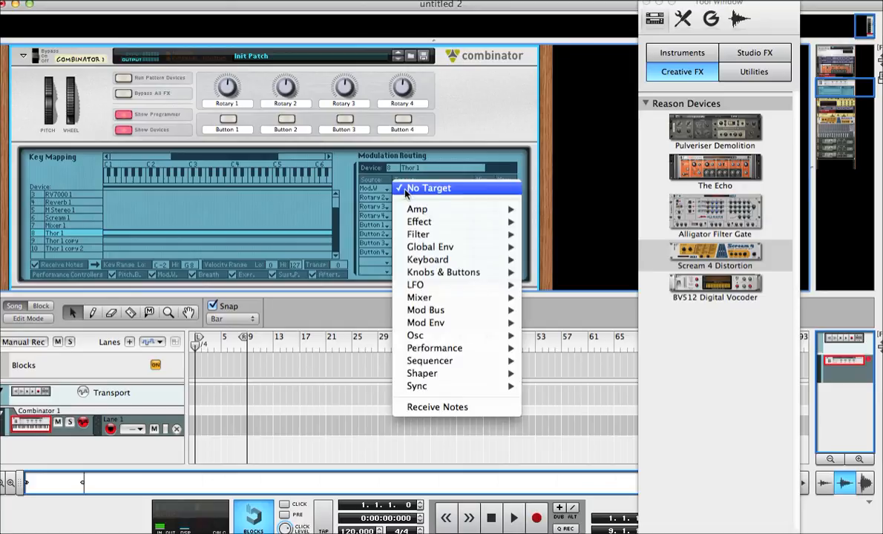
mouse_move(481, 241)
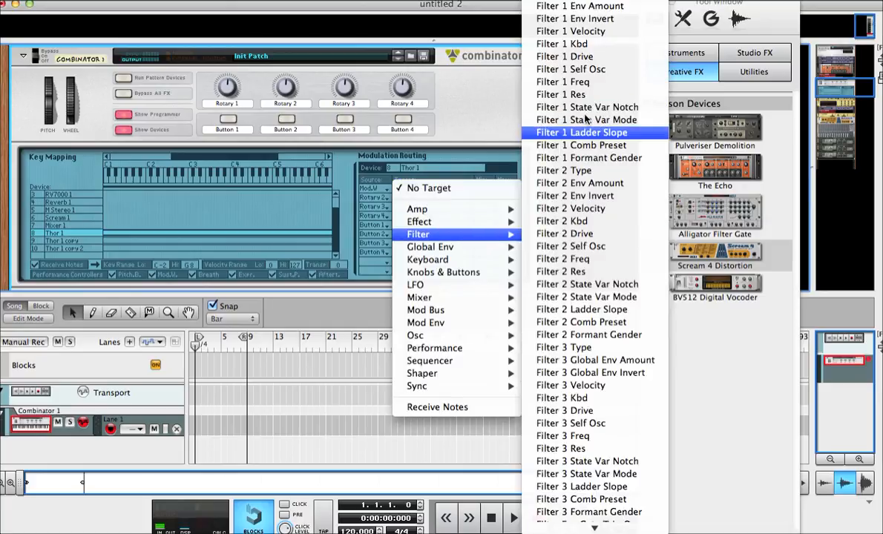
left_click(582, 82)
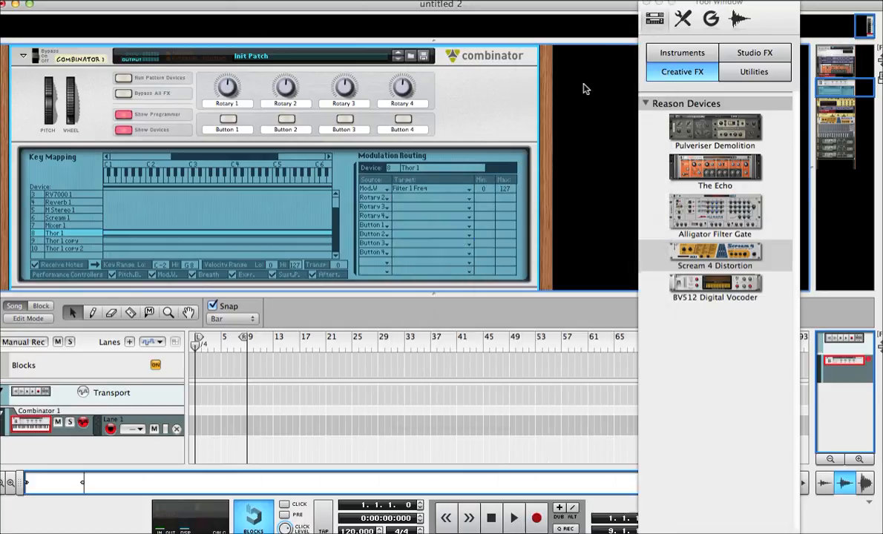
Set Thor 1's second modulation routing to Button 1 controlling the Key Mode
left_click(382, 201)
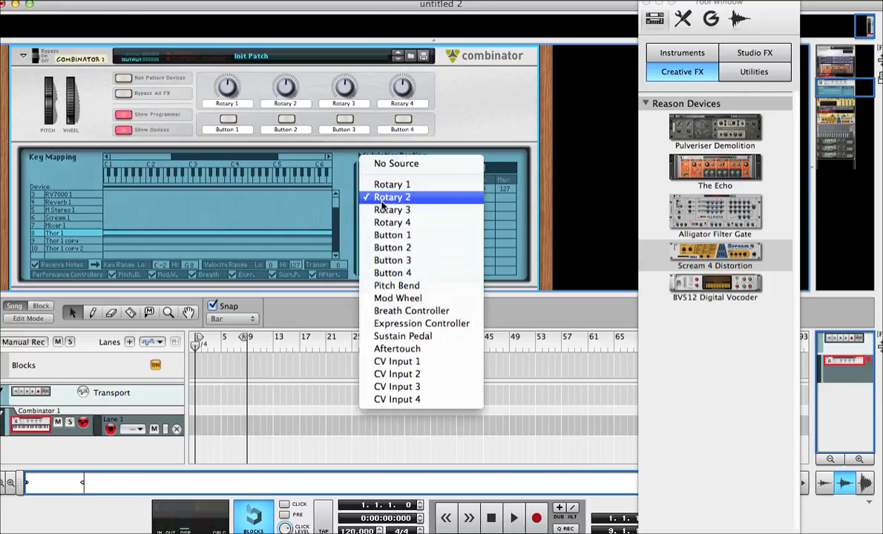
left_click(426, 236)
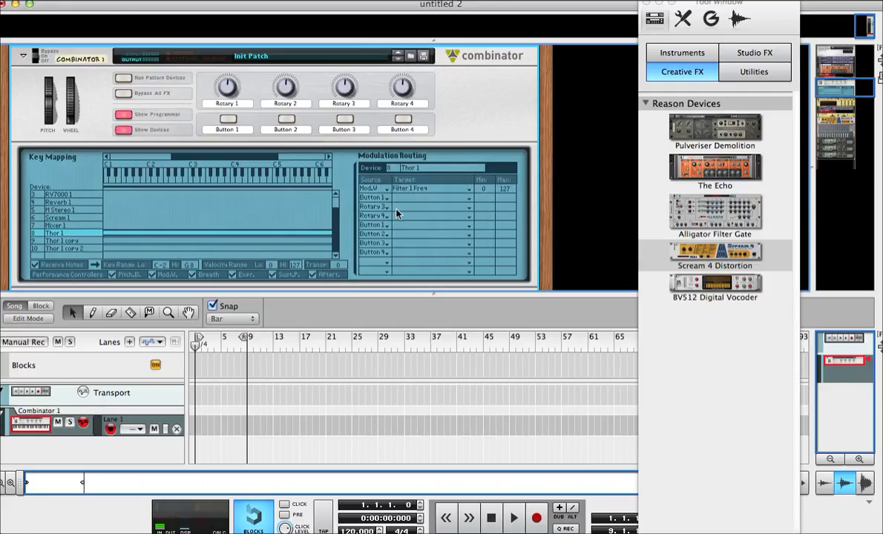
left_click(417, 198)
mouse_move(490, 271)
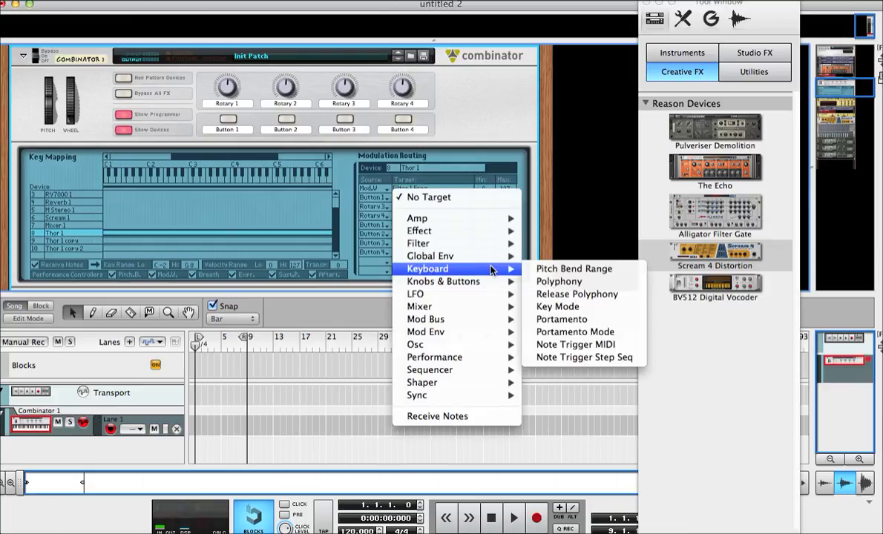
left_click(557, 306)
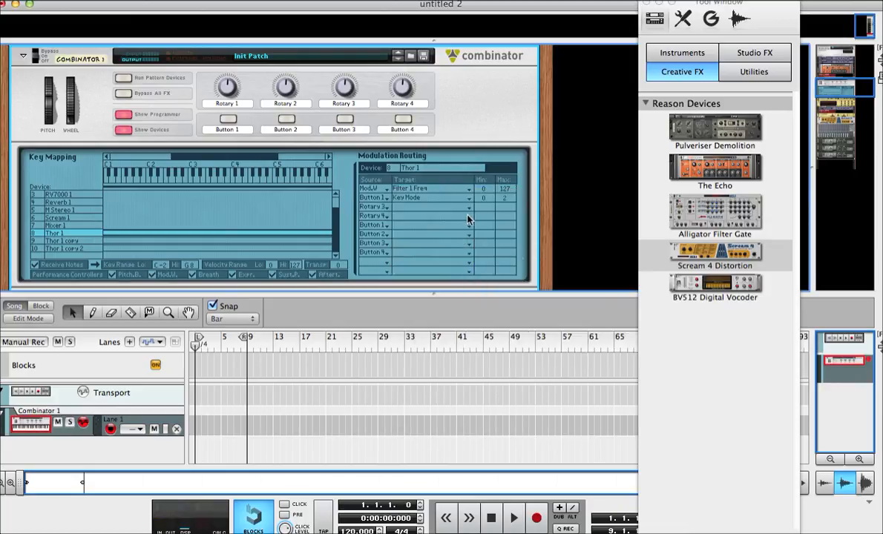
Examine the Keyboard Modes and Portamento settings on the first Thor
scroll(314, 216, "down", 5)
scroll(314, 216, "down", 10)
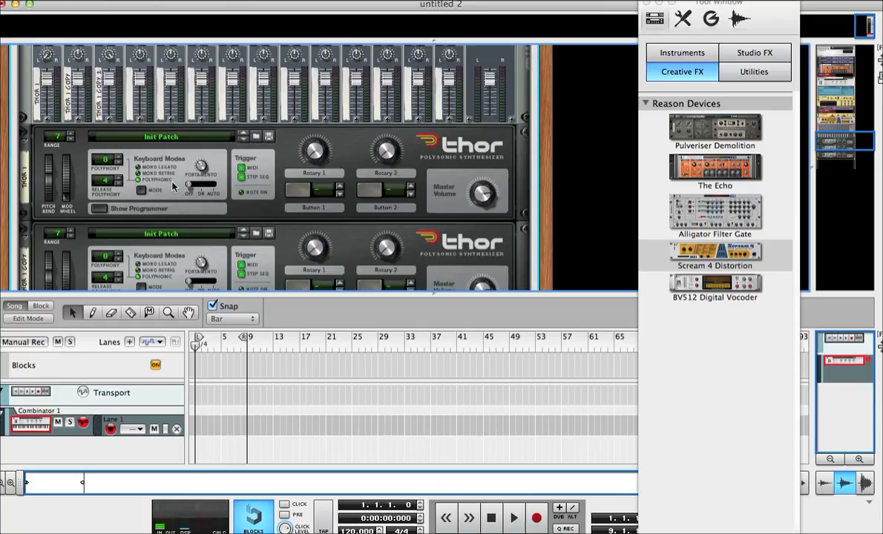
mouse_move(196, 169)
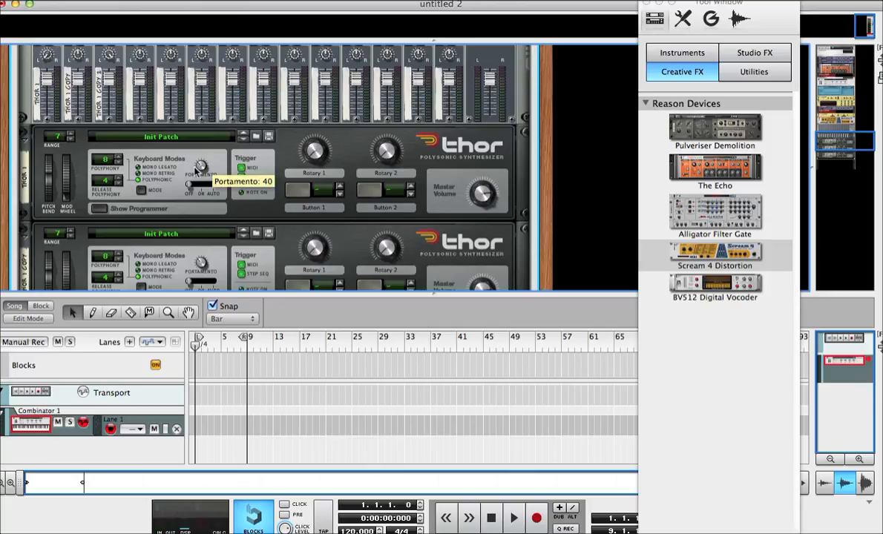
scroll(171, 167, "down", 1)
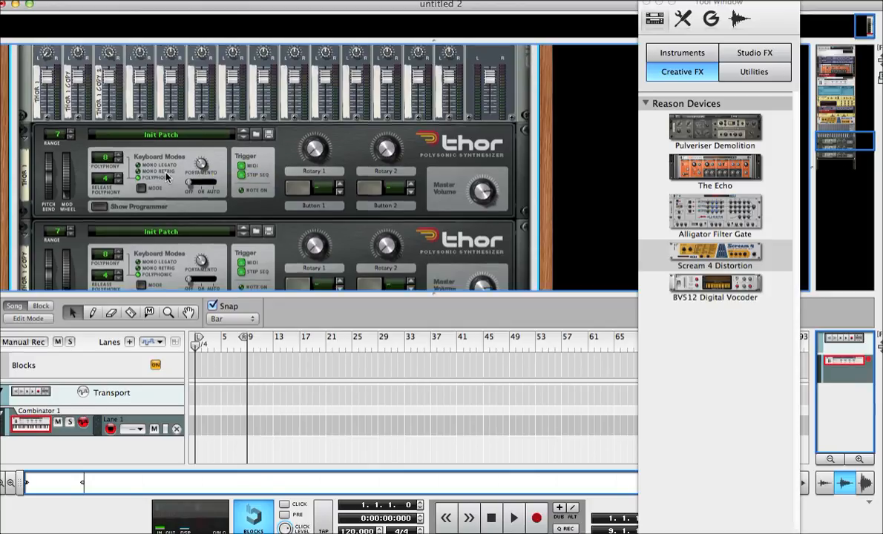
Set the range of Thor 1's Key Mode routing to Min 2 and Max 1
scroll(200, 171, "up", 15)
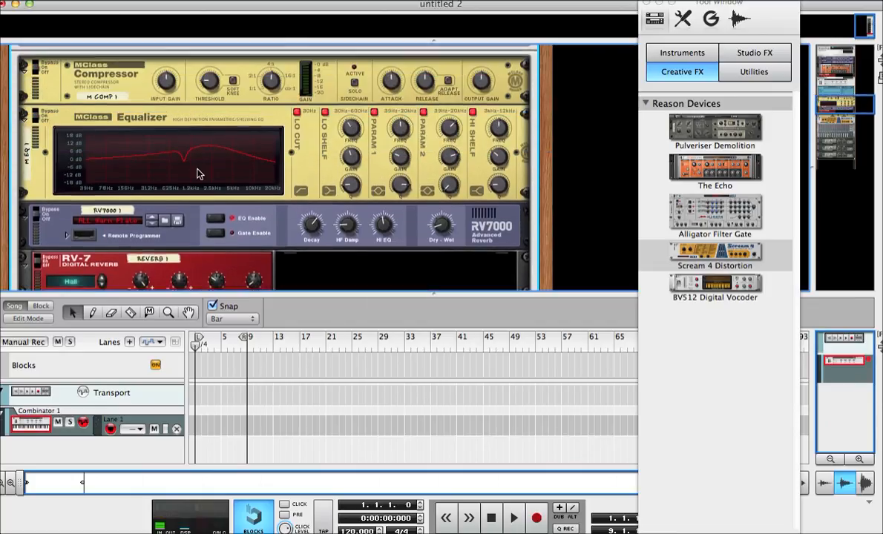
scroll(198, 172, "up", 2)
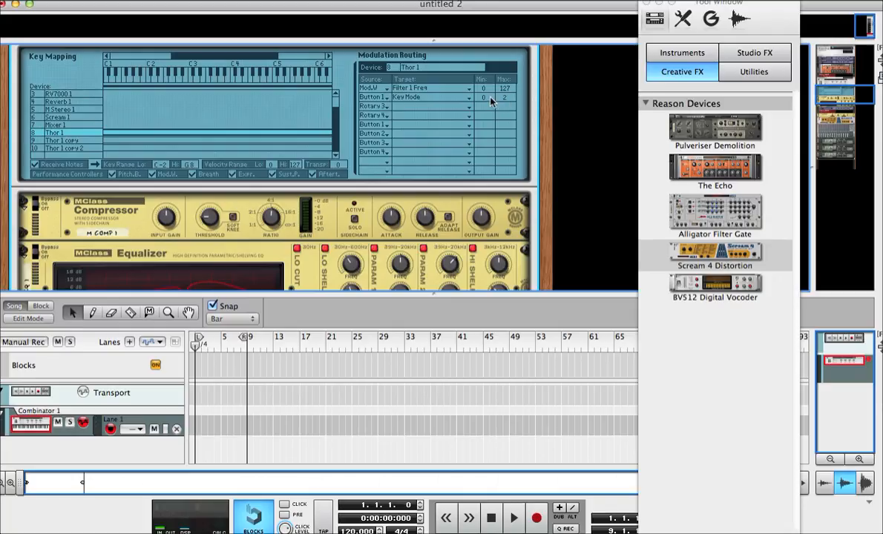
left_click_drag(504, 102, 510, 102)
Toggle the Combinator's Button 1 on and off, and check the Keyboard Mode on the first Thor in each state
scroll(164, 138, "up", 3)
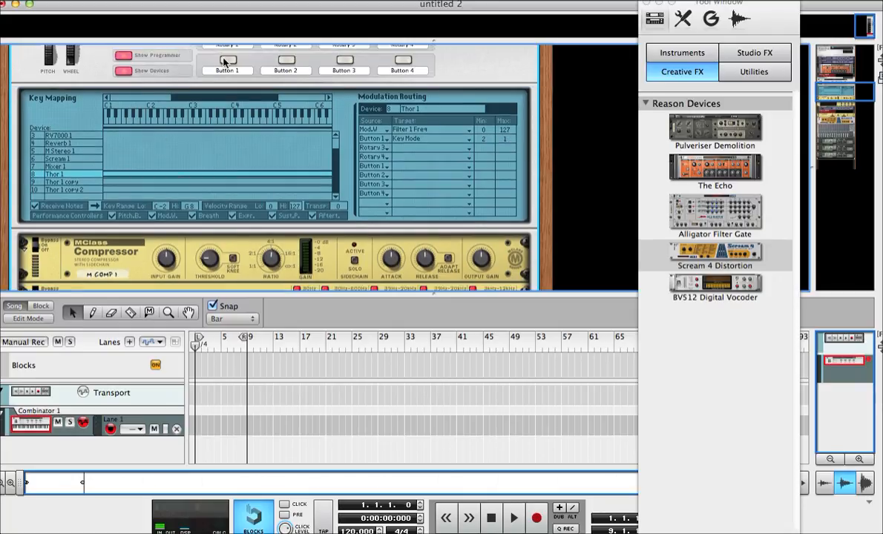
scroll(210, 128, "down", 10)
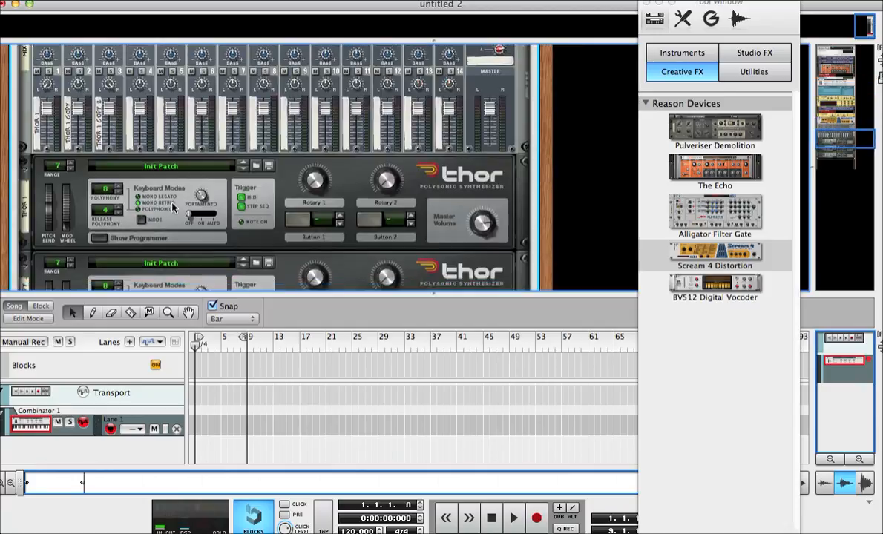
scroll(172, 194, "down", 10)
scroll(182, 204, "up", 15)
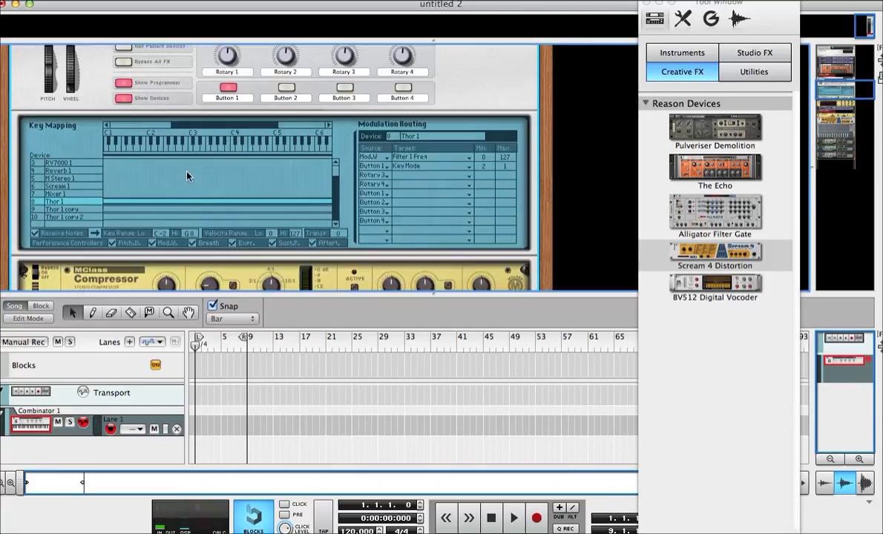
scroll(202, 153, "down", 10)
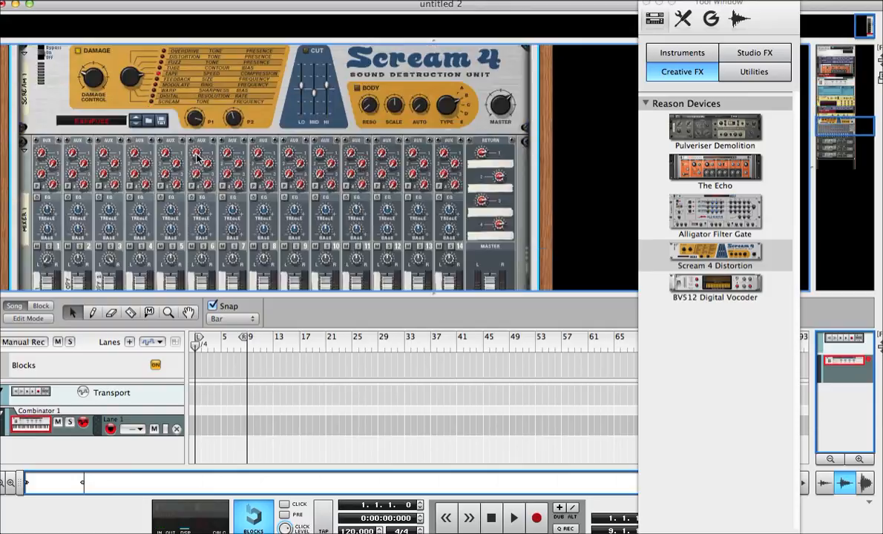
scroll(185, 133, "up", 10)
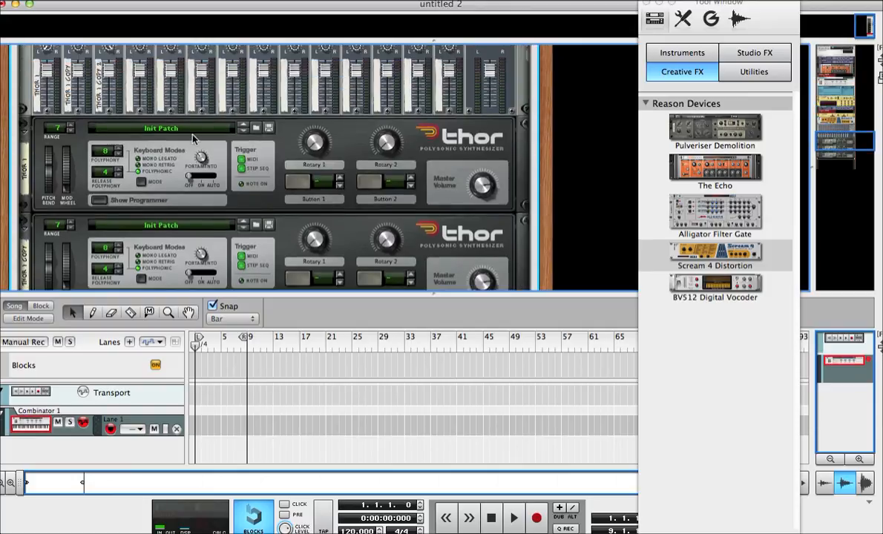
Route the Mod Wheel to Filter 1 Freq for the Thor 1 copy device in the Modulation Routing
scroll(141, 140, "down", 2)
left_click(88, 140)
left_click(382, 88)
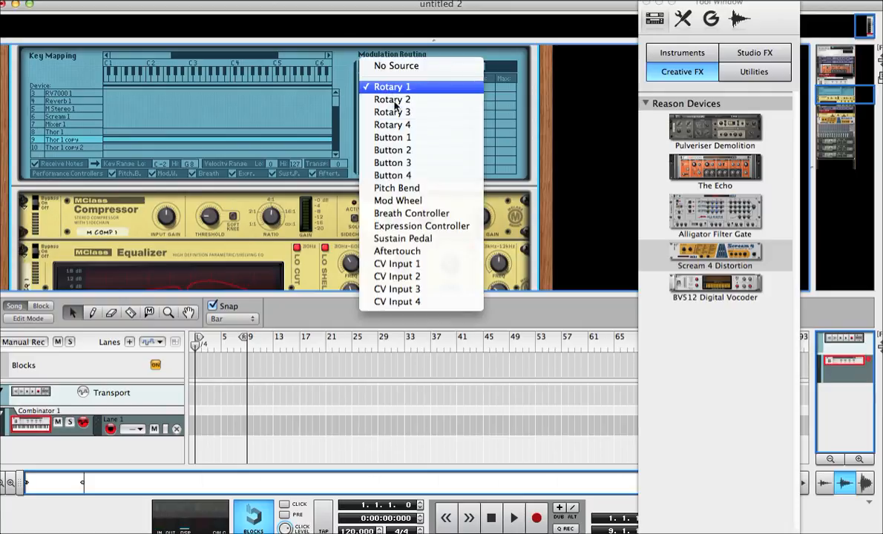
left_click(421, 201)
left_click(400, 87)
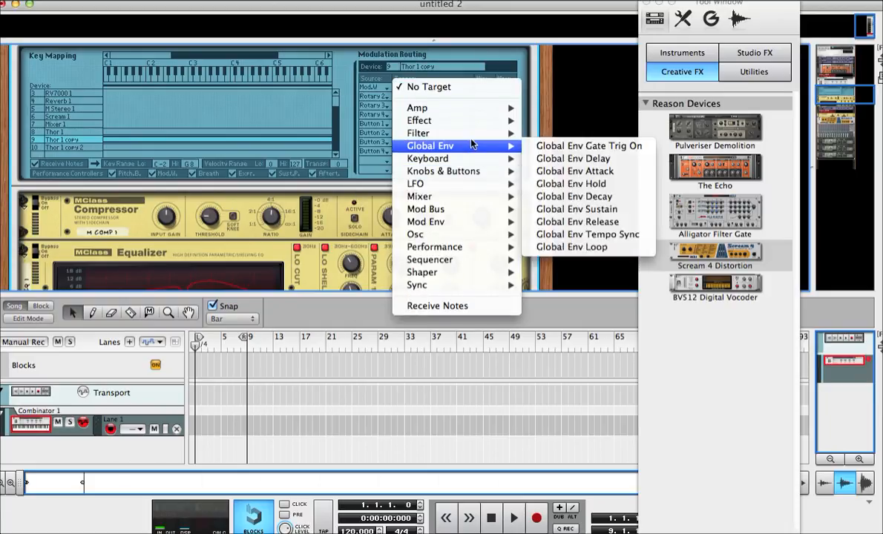
mouse_move(515, 138)
left_click(564, 77)
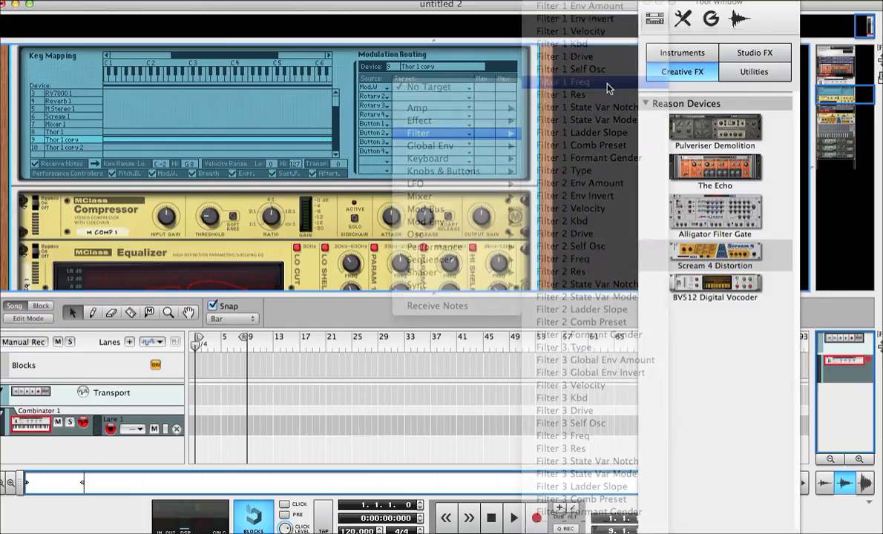
Set Thor 1 copy's second modulation routing to Button 1 controlling the Key Mode, and adjust its Min and Max values
left_click(380, 98)
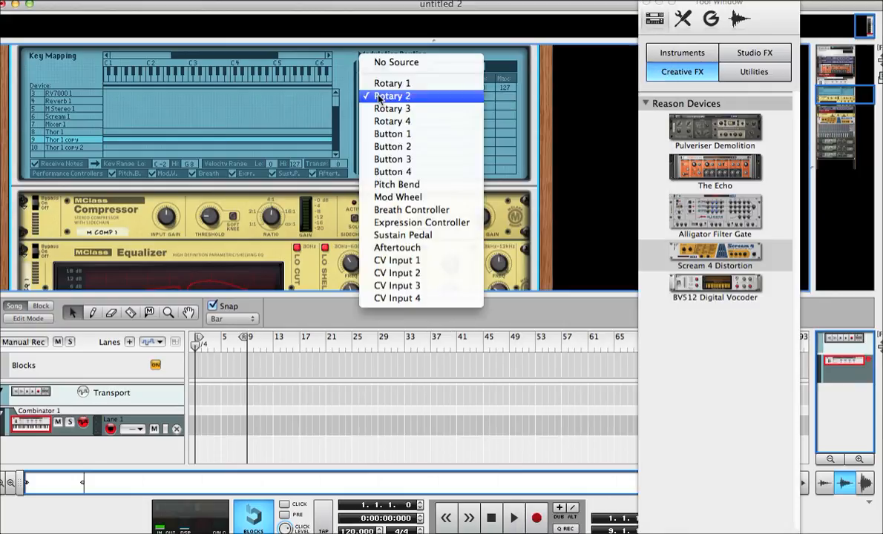
left_click(418, 133)
left_click(419, 106)
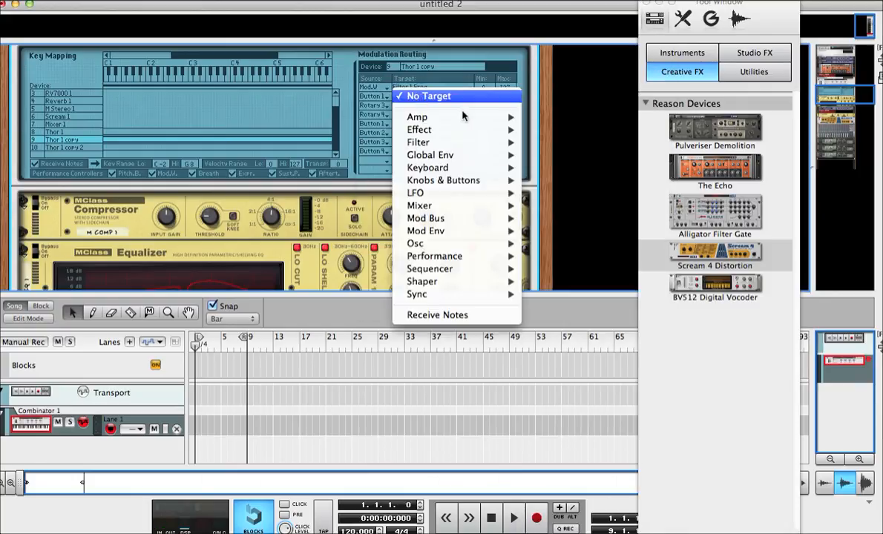
mouse_move(501, 170)
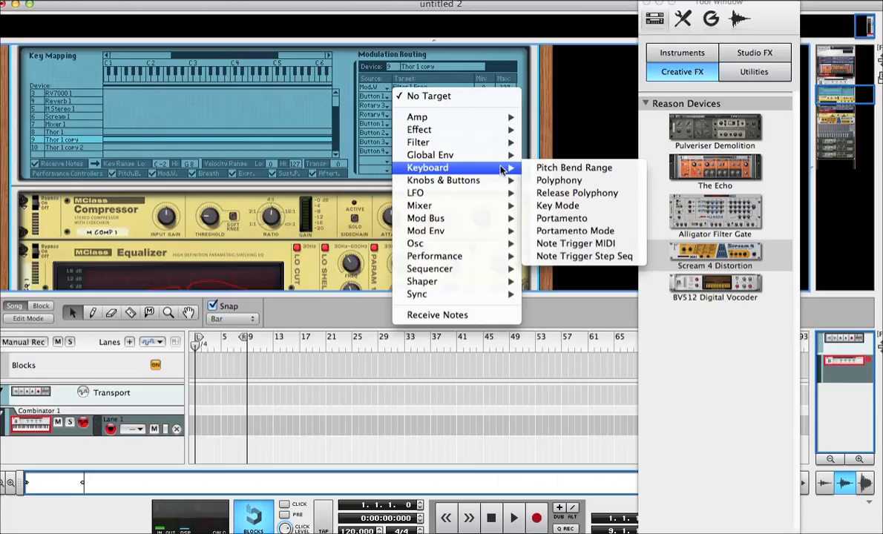
left_click(598, 206)
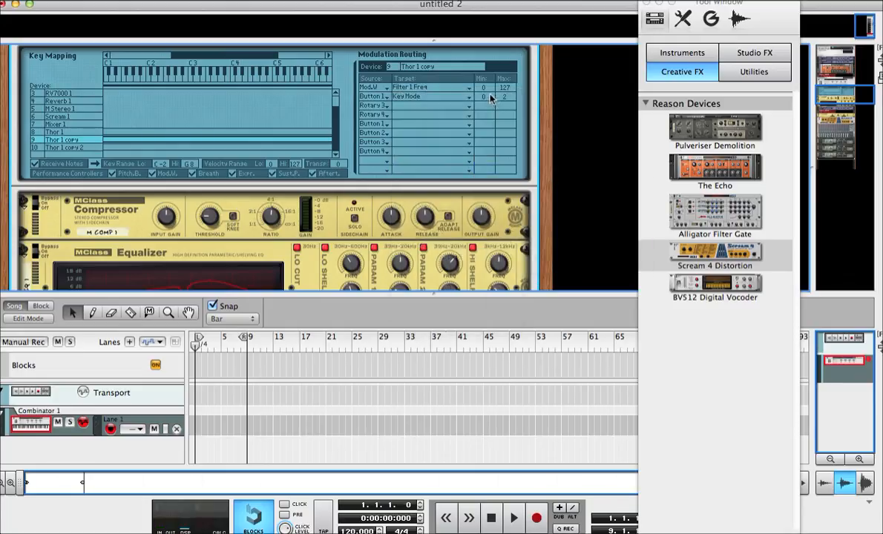
left_click_drag(506, 93, 510, 96)
Route the Mod Wheel to Filter 1 Freq for the Thor 1 copy 2 device in the Modulation Routing
left_click(93, 148)
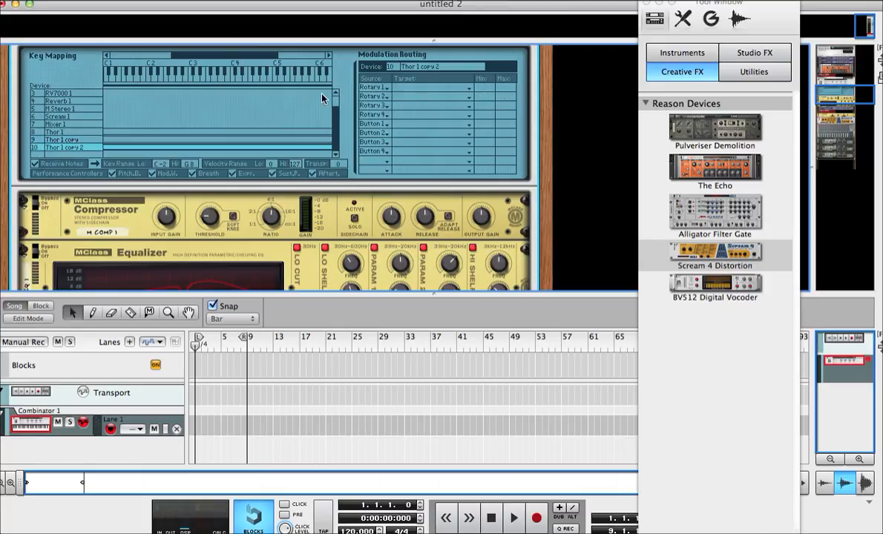
left_click(383, 88)
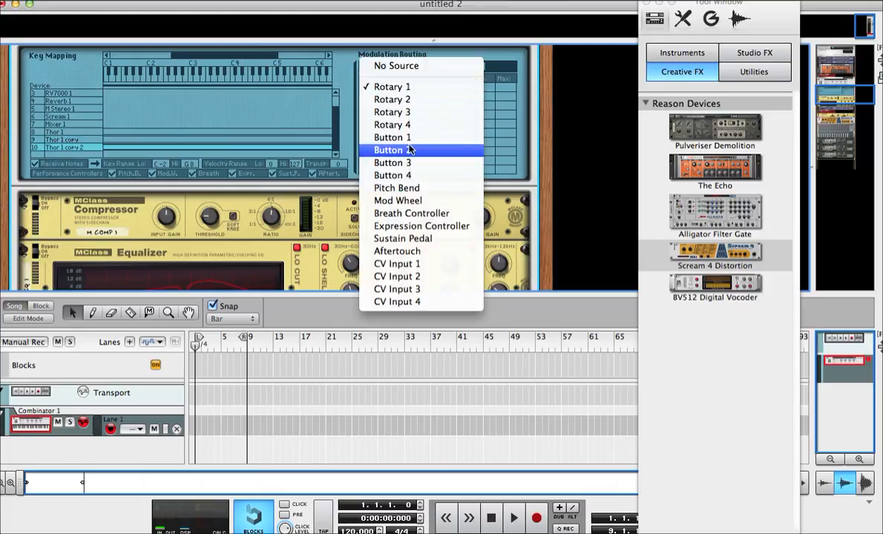
left_click(415, 200)
left_click(421, 88)
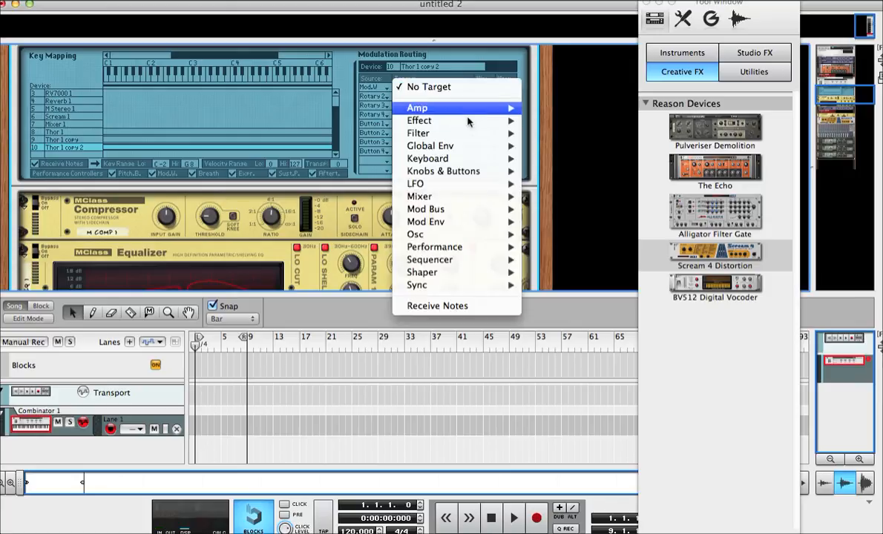
mouse_move(480, 134)
left_click(570, 93)
Set Thor 1 copy 2's second modulation routing to Button 1 controlling the Key Mode, with Min 2 and Max 1
left_click(385, 97)
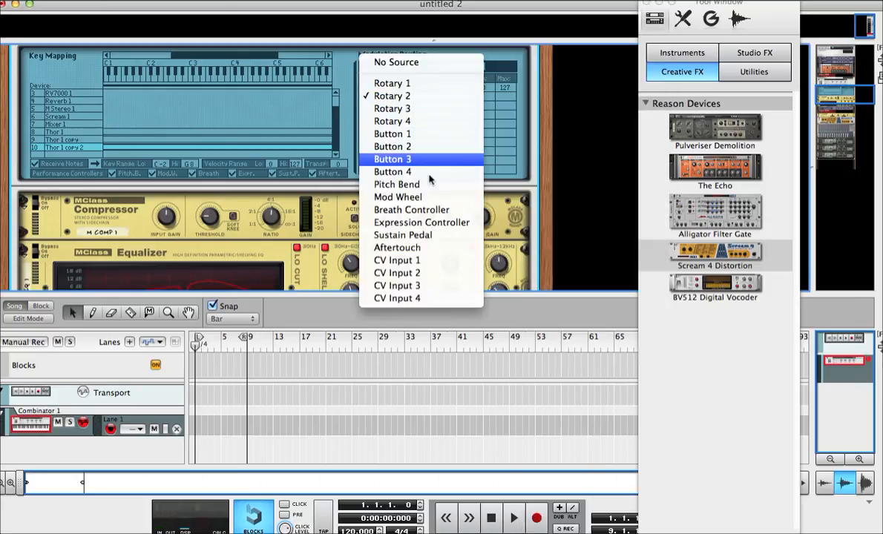
left_click(415, 133)
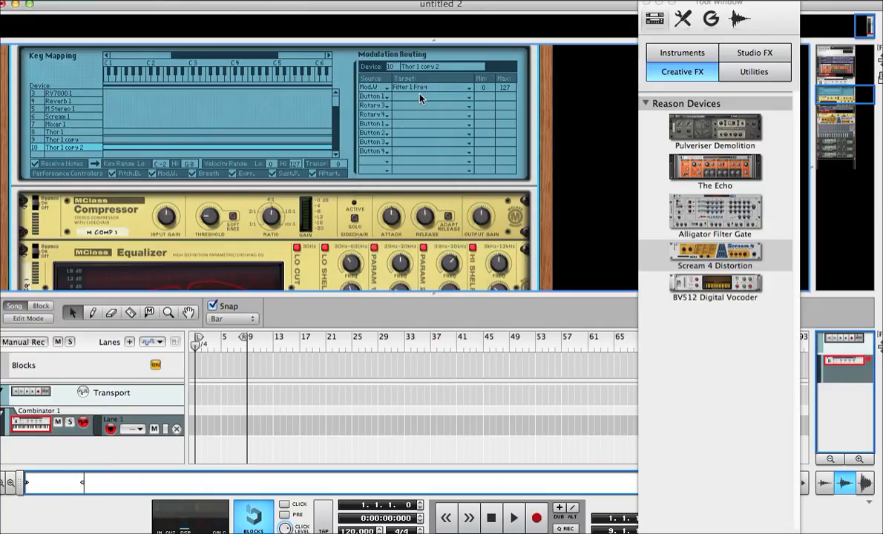
left_click(395, 95)
mouse_move(481, 169)
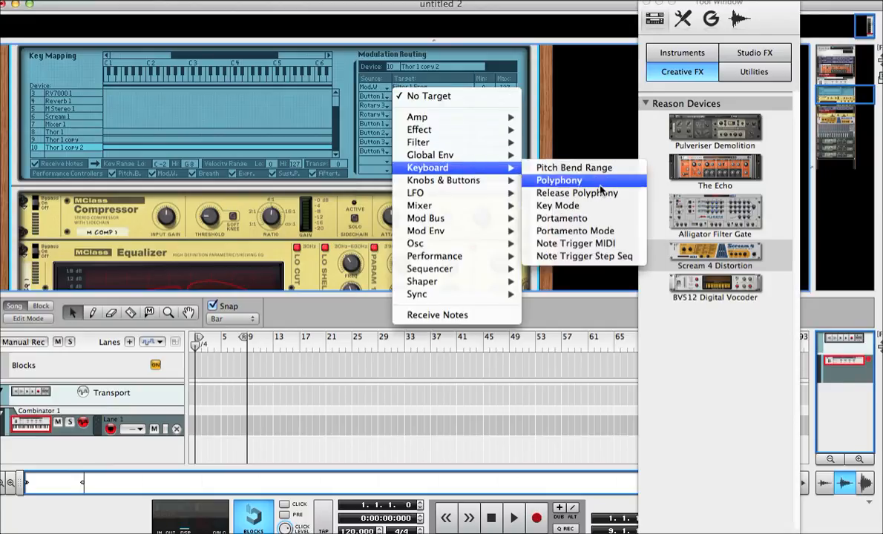
left_click(558, 206)
mouse_move(488, 97)
left_mouse_down()
mouse_move(493, 90)
mouse_move(506, 100)
left_mouse_up()
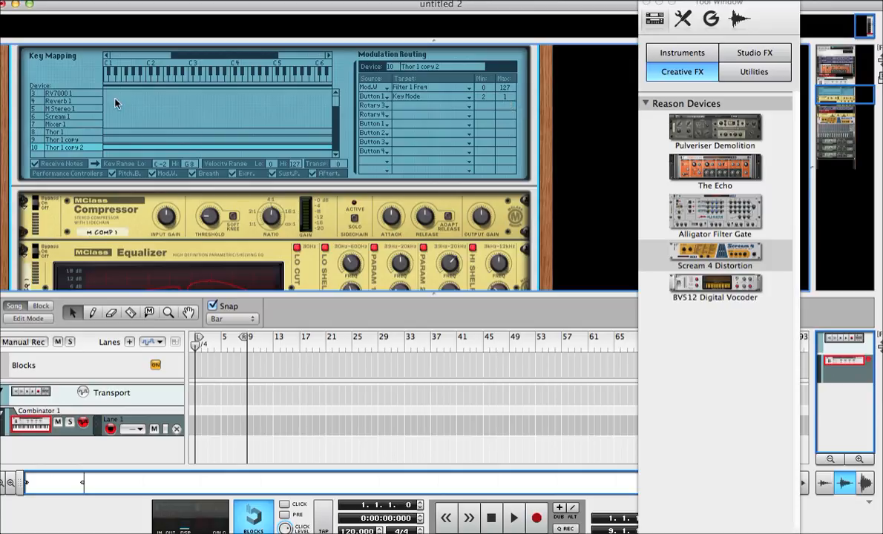
Rename the Combinator's Button 1 as MONO and test it by switching it on and off
scroll(102, 98, "up", 1)
scroll(102, 97, "up", 5)
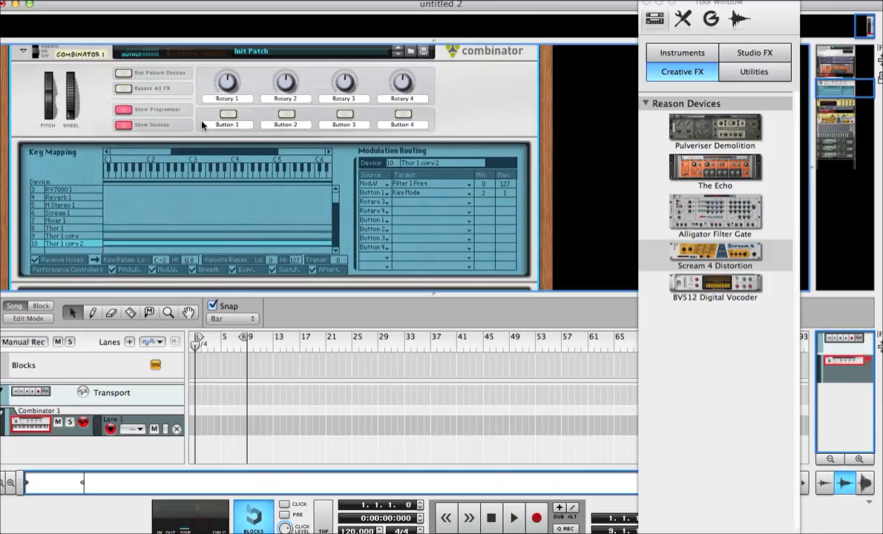
double_click(226, 125)
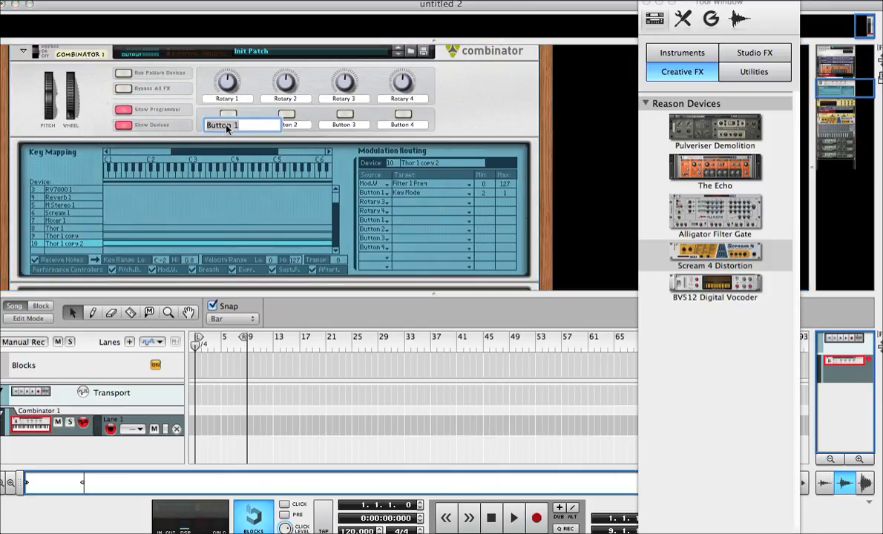
type("MONO")
key("Return")
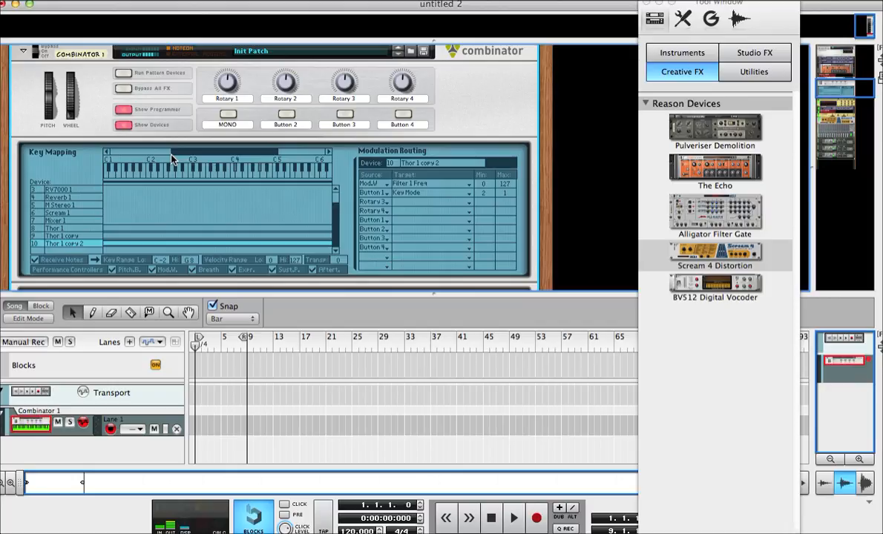
left_click(228, 115)
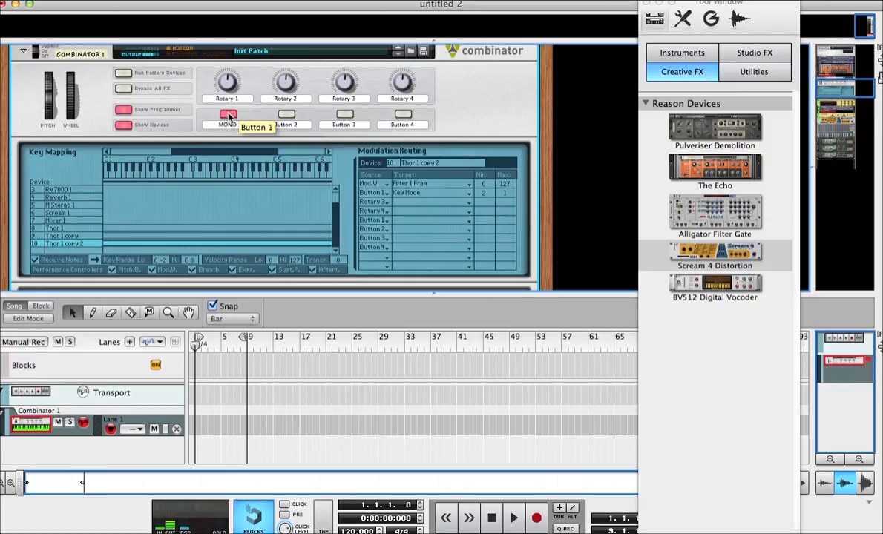
left_click(230, 116)
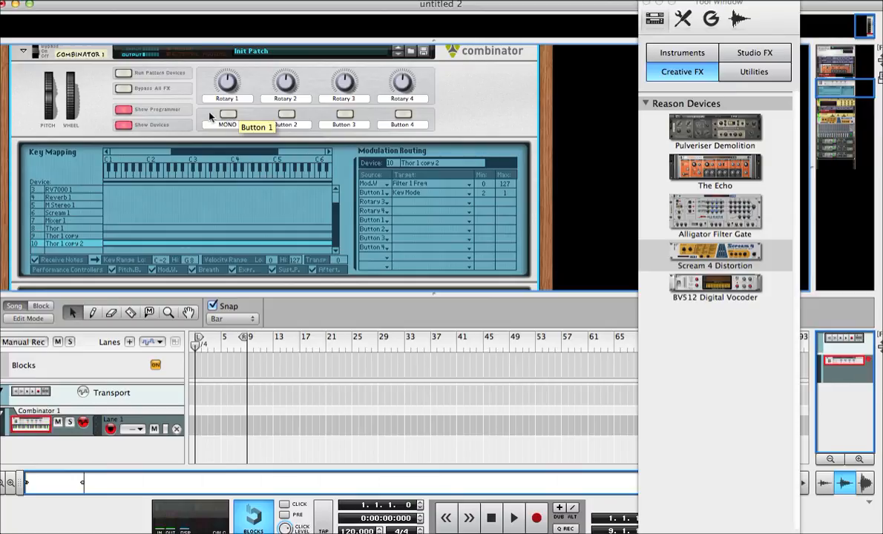
Hide the Combinator's Programmer and its devices to collapse it to its front controls
left_click(125, 110)
scroll(141, 114, "down", 3)
scroll(129, 104, "up", 4)
left_click(123, 137)
left_click(123, 137)
scroll(124, 130, "down", 2)
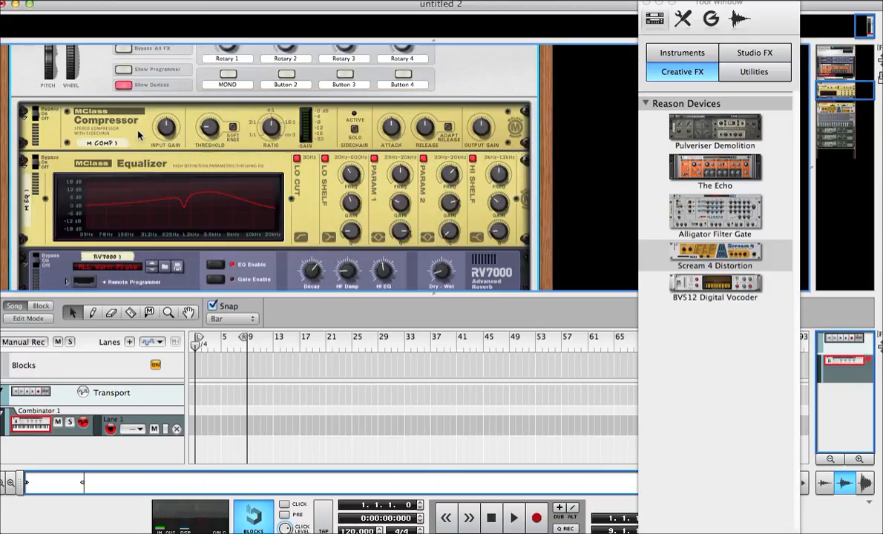
scroll(130, 93, "up", 4)
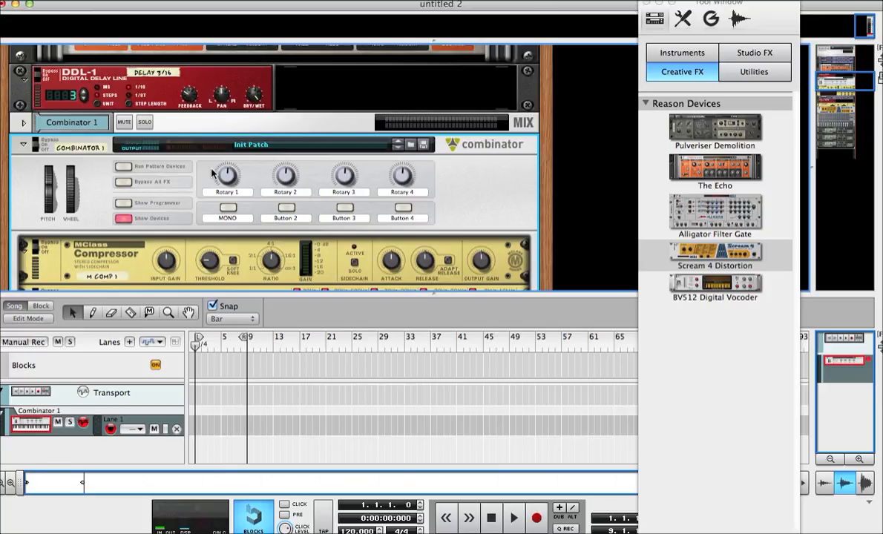
left_click(123, 218)
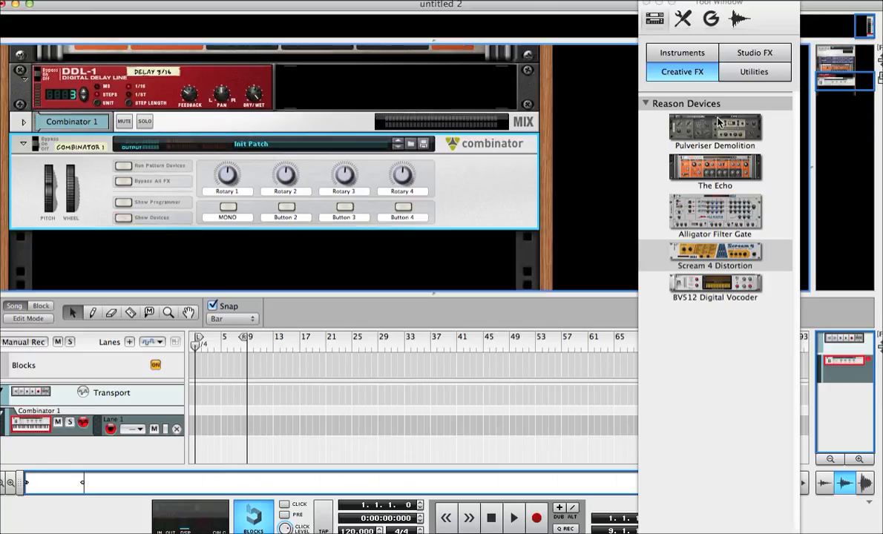
Add an MClass Compressor from the Studio FX devices directly below the Combinator
left_click(742, 77)
left_click(751, 53)
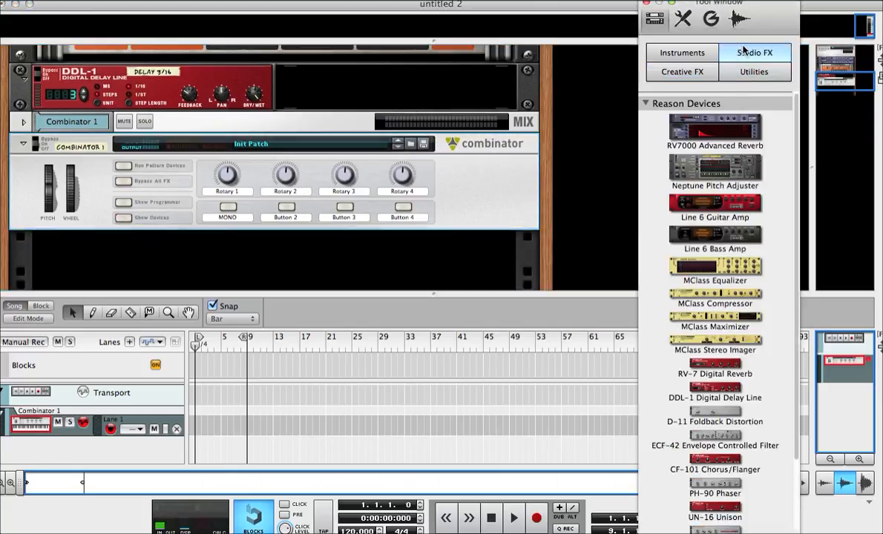
left_click_drag(725, 296, 349, 234)
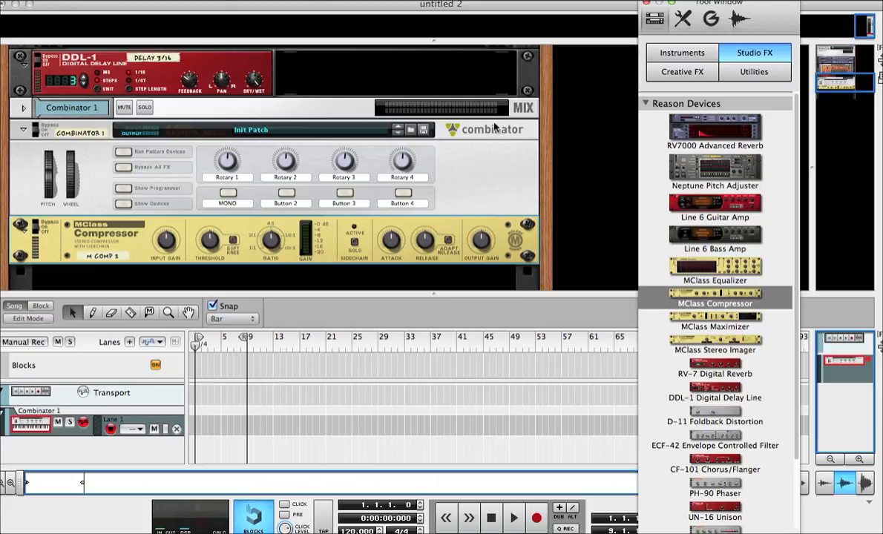
left_click(454, 0)
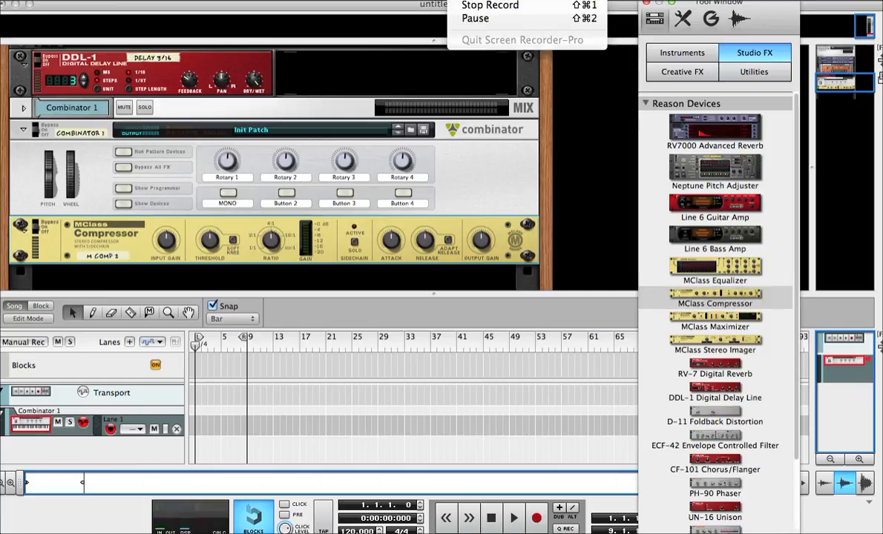